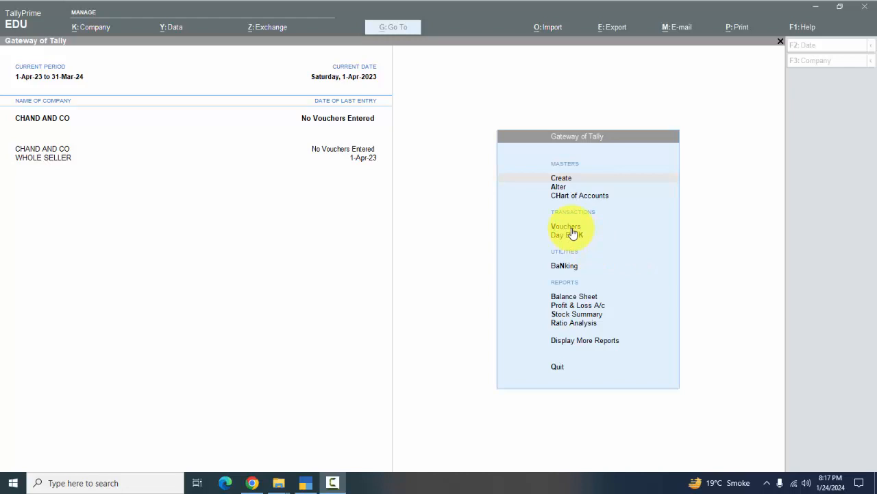
{"action": "left_click", "coordinate": [566, 226]}
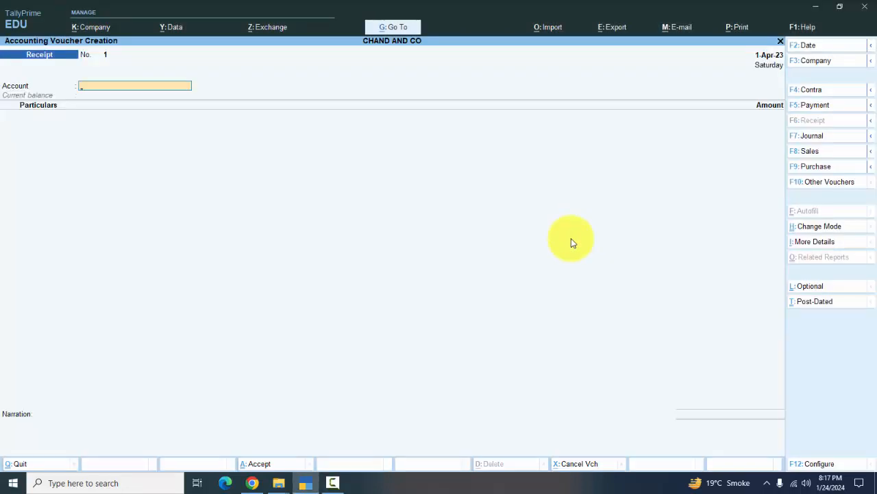
{"action": "key", "text": "Escape"}
{"action": "key", "text": "y"}
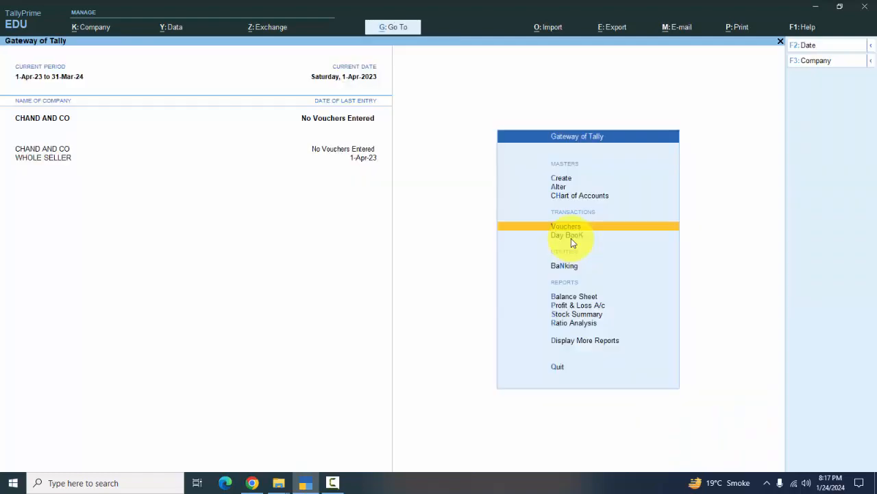
{"action": "left_click", "coordinate": [61, 118]}
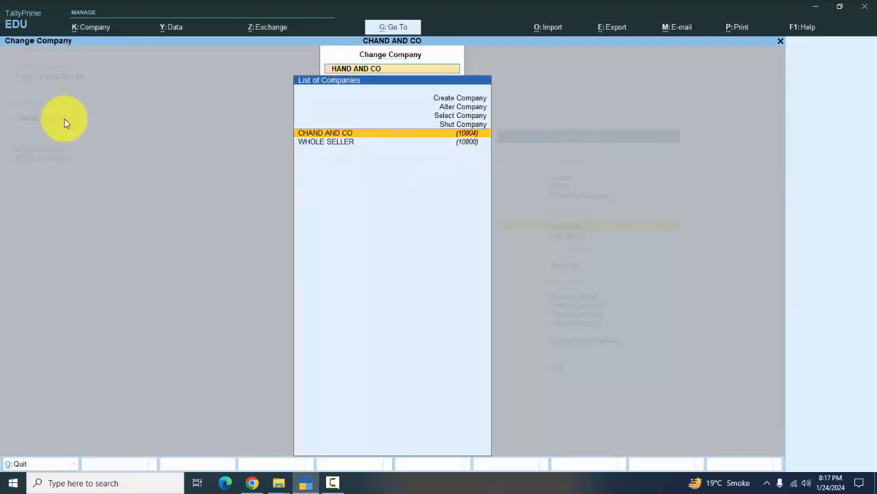
{"action": "key", "text": "Escape"}
{"action": "key", "text": "Escape"}
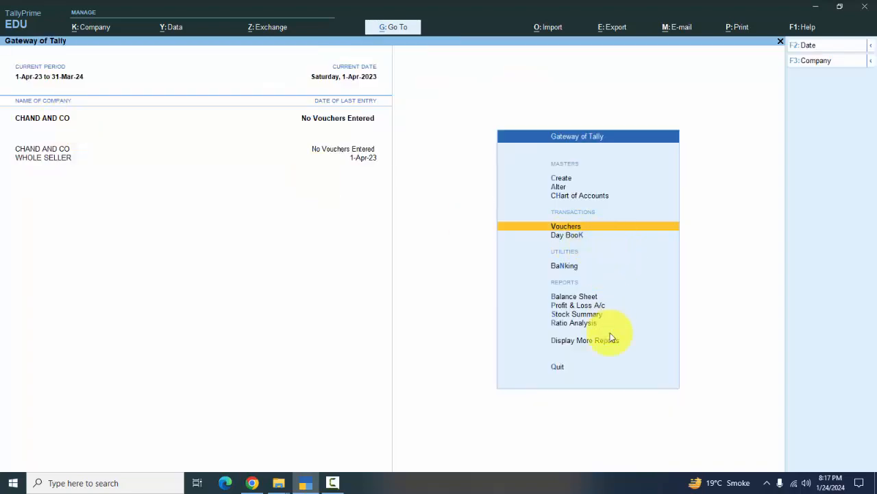
Look through the company's list of ledgers in the account books, down to WITHHOLDING TAX PAYABLE, and return to the Gateway of Tally
{"action": "left_click", "coordinate": [603, 343]}
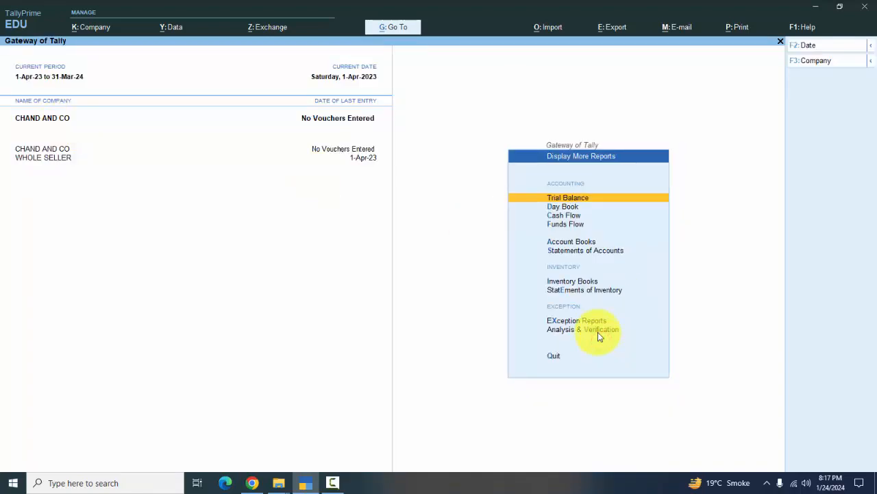
{"action": "left_click", "coordinate": [580, 240]}
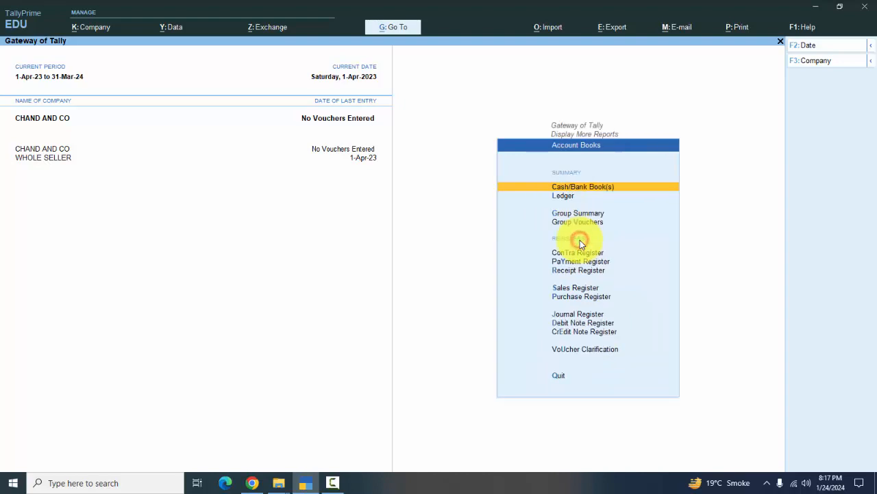
{"action": "left_click", "coordinate": [564, 197]}
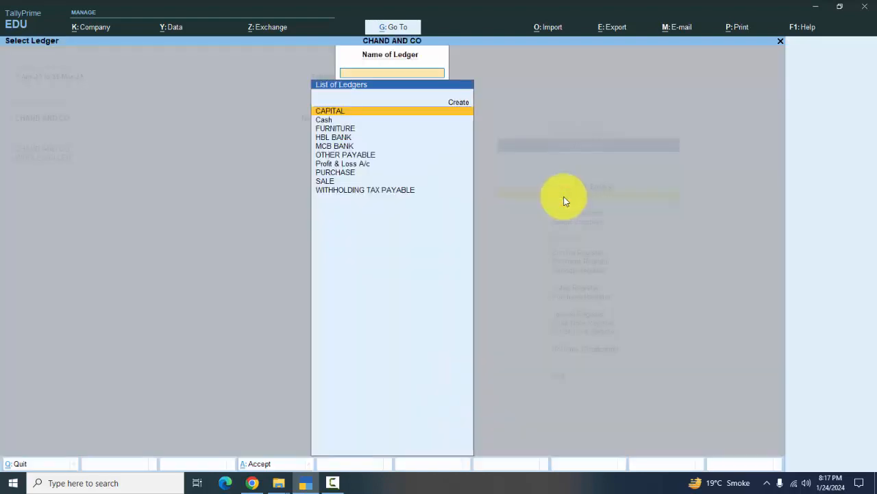
{"action": "key", "text": "Down"}
{"action": "key", "text": "Down"}
{"action": "key", "text": "Down"}
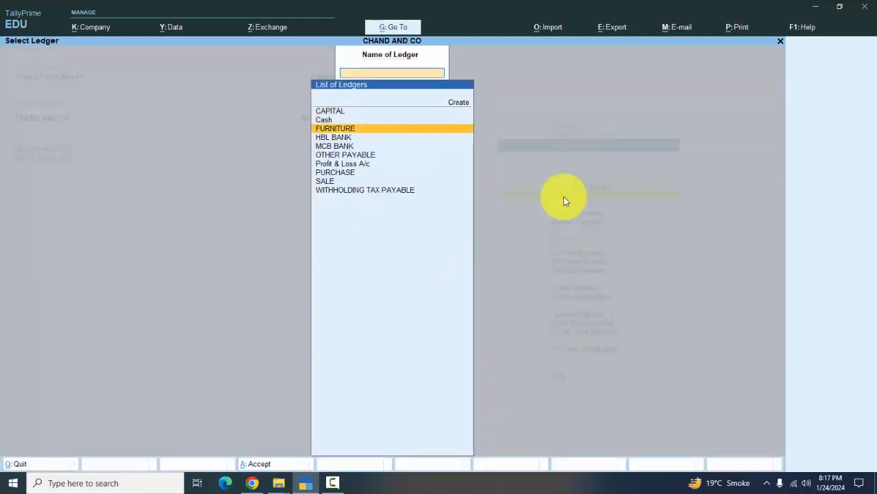
{"action": "key", "text": "Down"}
{"action": "key", "text": "Down"}
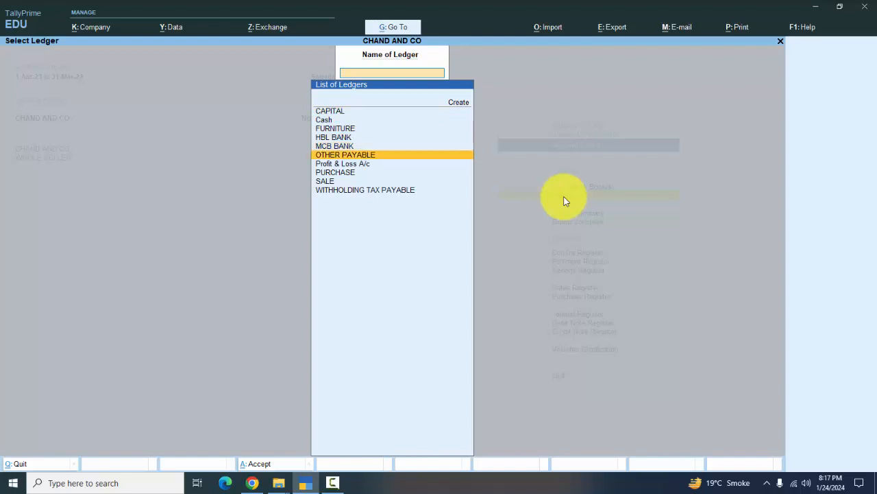
{"action": "key", "text": "Down"}
{"action": "key", "text": "Down"}
{"action": "key", "text": "Down"}
{"action": "key", "text": "Down"}
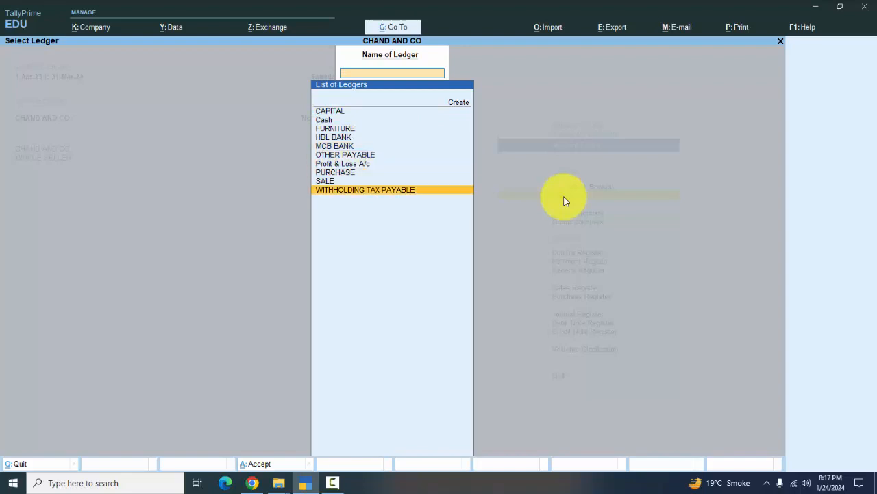
{"action": "key", "text": "Escape"}
{"action": "key", "text": "Escape"}
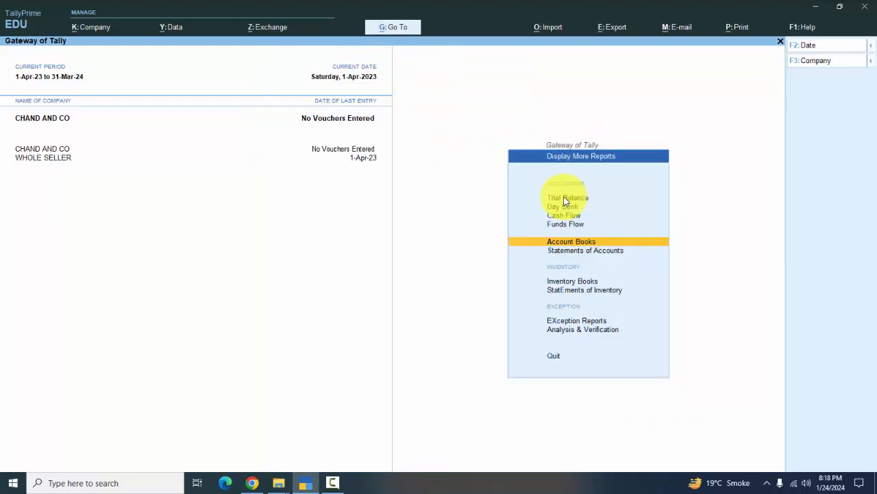
{"action": "key", "text": "Escape"}
{"action": "key", "text": "Escape"}
{"action": "key", "text": "Escape"}
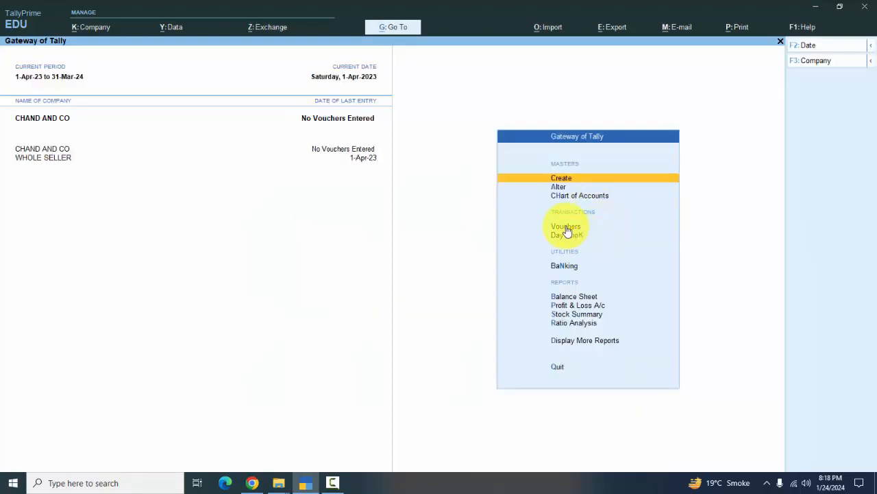
Record a receipt voucher with Cash as the account and CAPITAL credited with 50,000, leaving the narration blank
{"action": "left_click", "coordinate": [571, 227]}
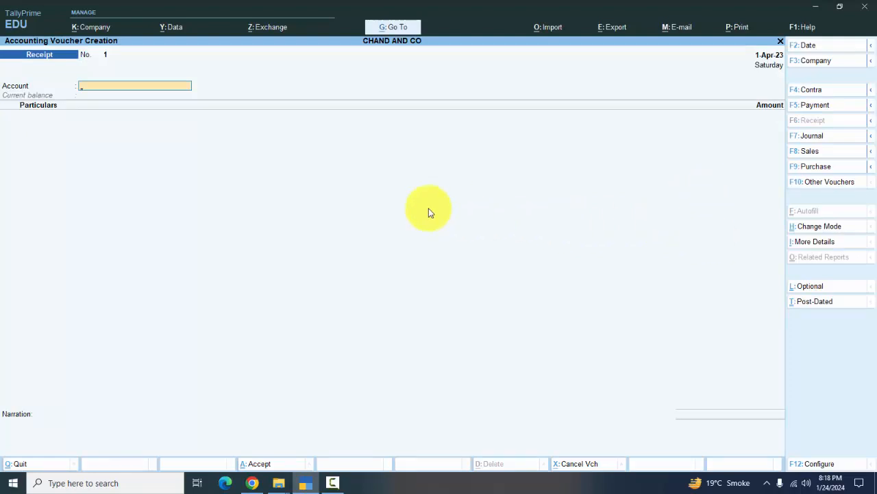
{"action": "type", "text": "C"}
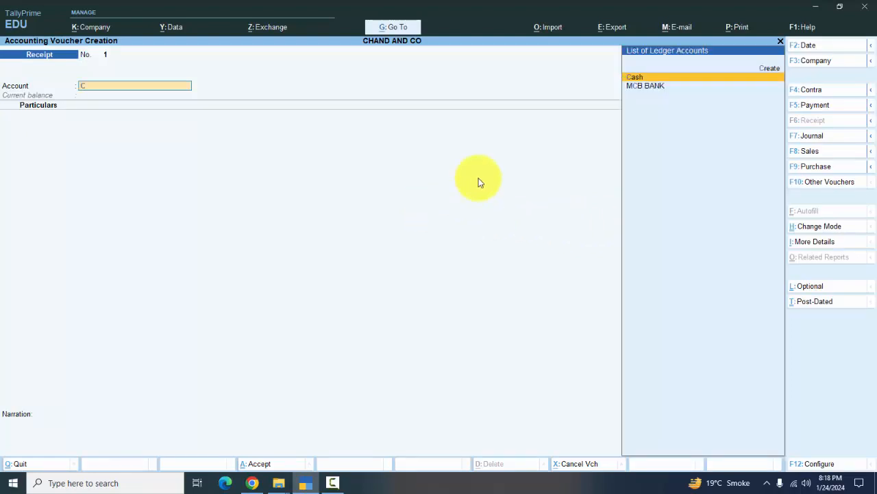
{"action": "left_click", "coordinate": [646, 78]}
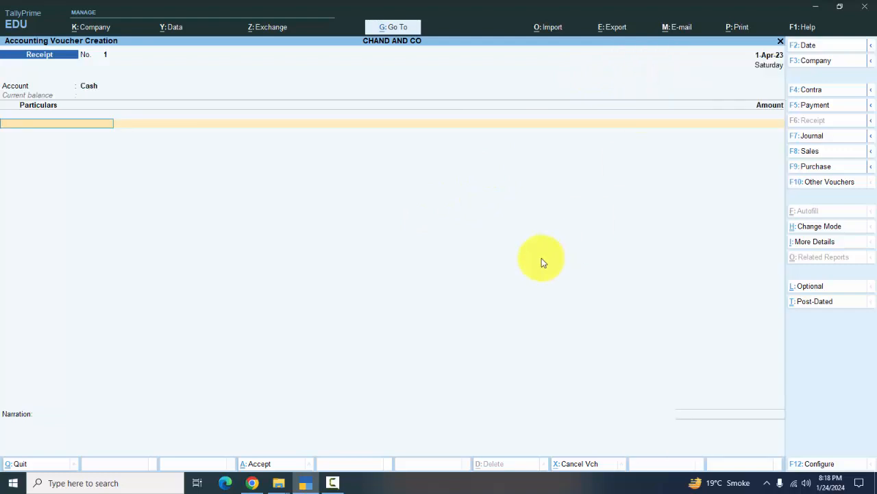
{"action": "type", "text": "C"}
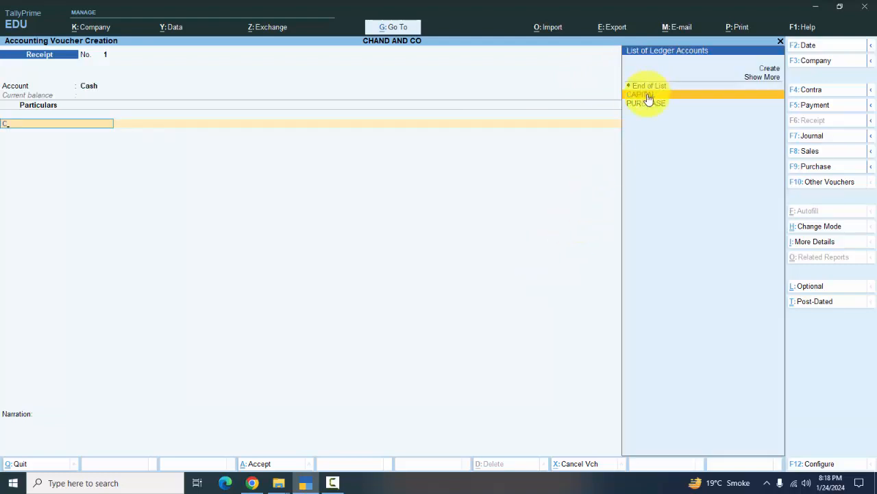
{"action": "left_click", "coordinate": [648, 96]}
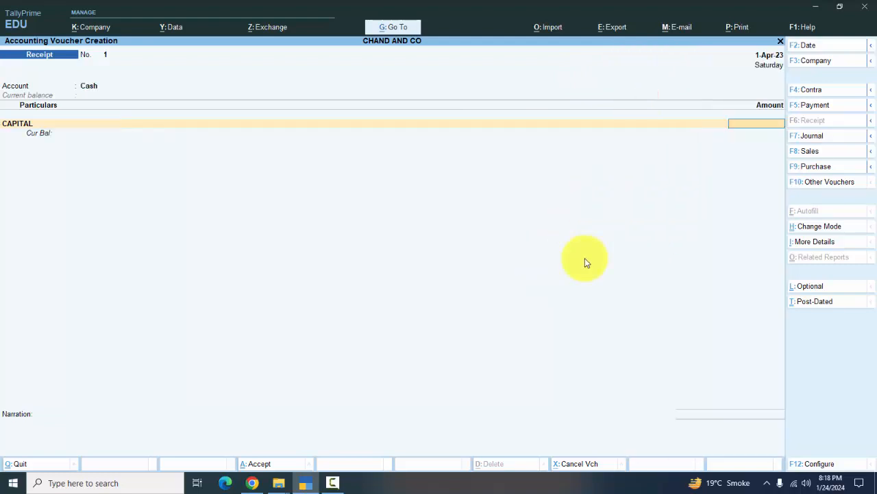
{"action": "type", "text": "50000"}
{"action": "key", "text": "Return"}
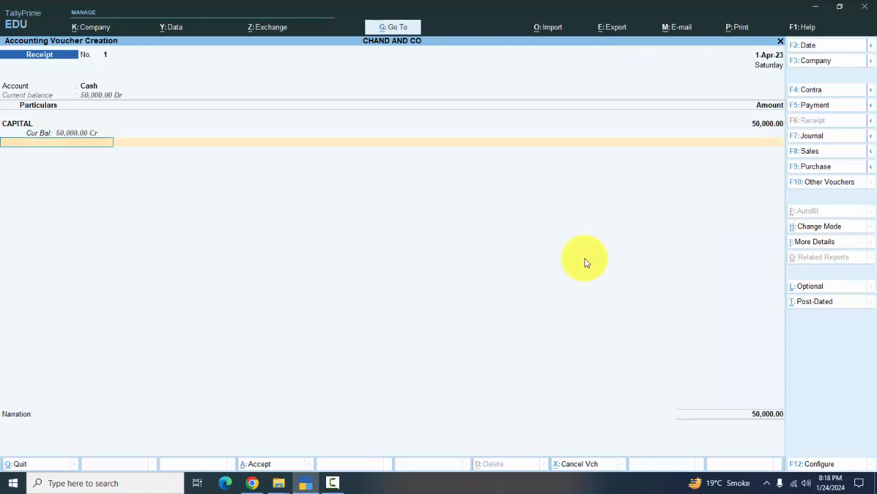
{"action": "key", "text": "Return"}
{"action": "key", "text": "Return"}
{"action": "key", "text": "Return"}
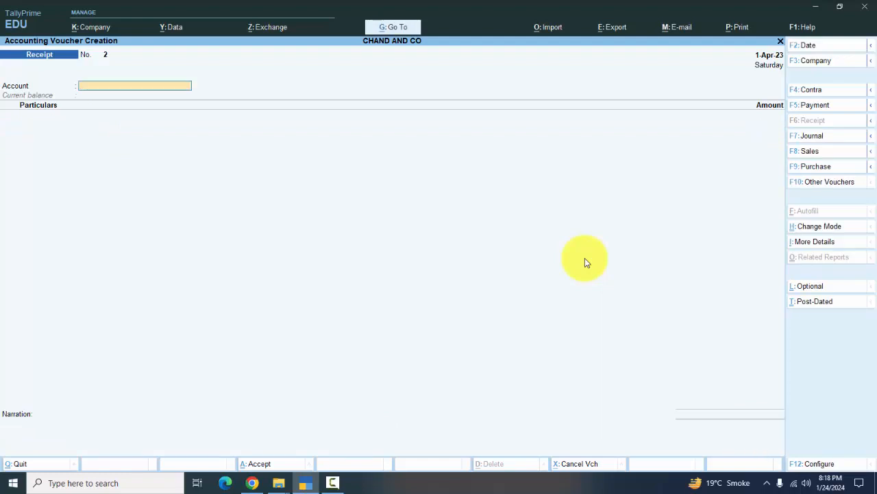
Record a receipt voucher with HBL BANK as the account and CAPITAL credited with 50,000, without a narration
{"action": "type", "text": "H"}
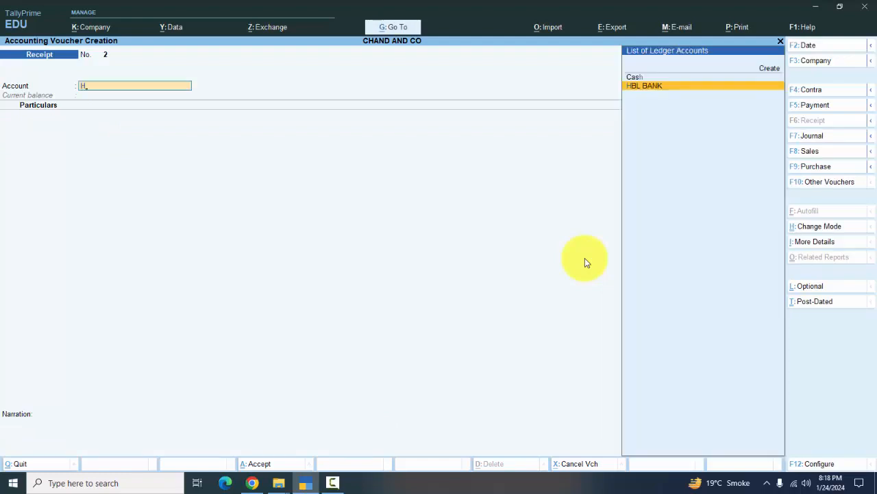
{"action": "left_click", "coordinate": [665, 87]}
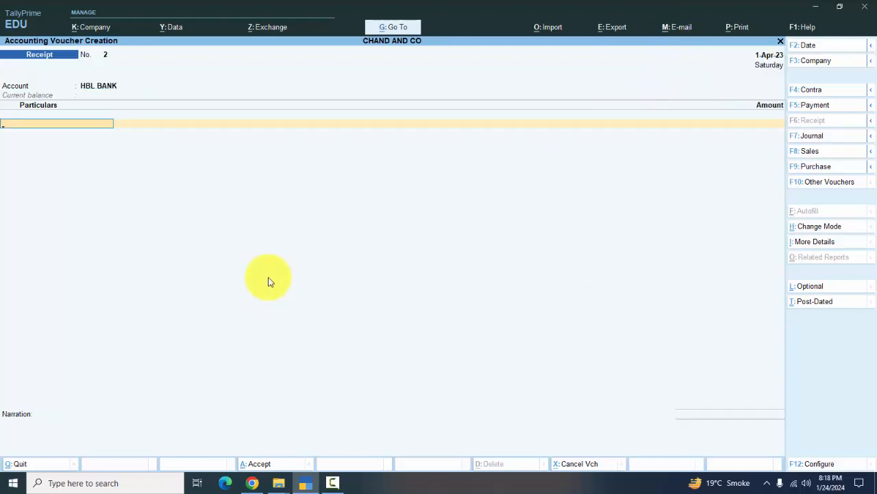
{"action": "type", "text": "C"}
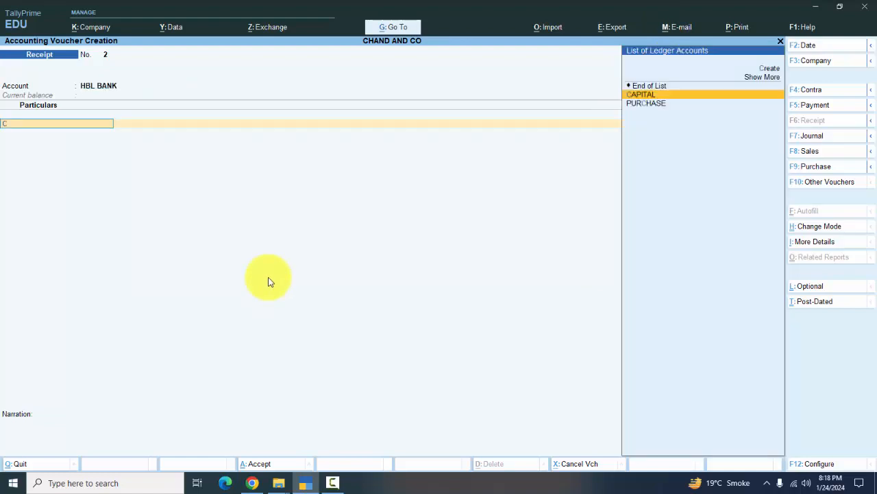
{"action": "left_click", "coordinate": [711, 96]}
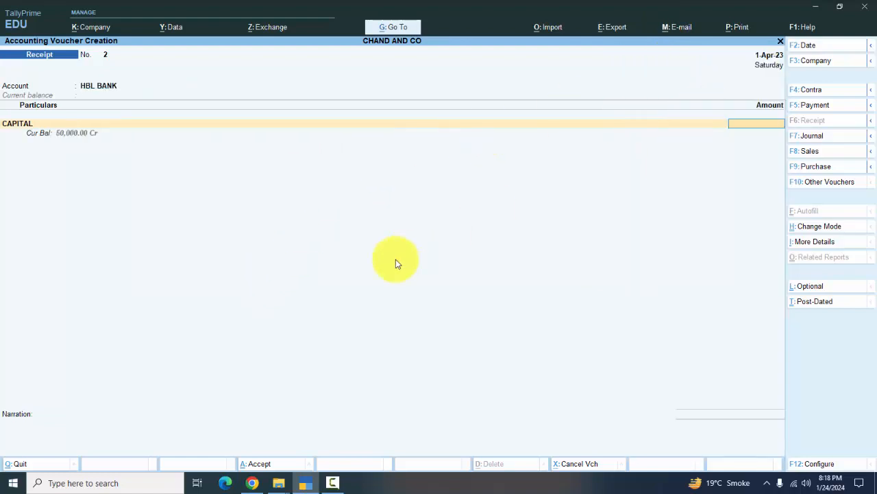
{"action": "type", "text": "50000"}
{"action": "key", "text": "Return"}
{"action": "key", "text": "Return"}
{"action": "key", "text": "Return"}
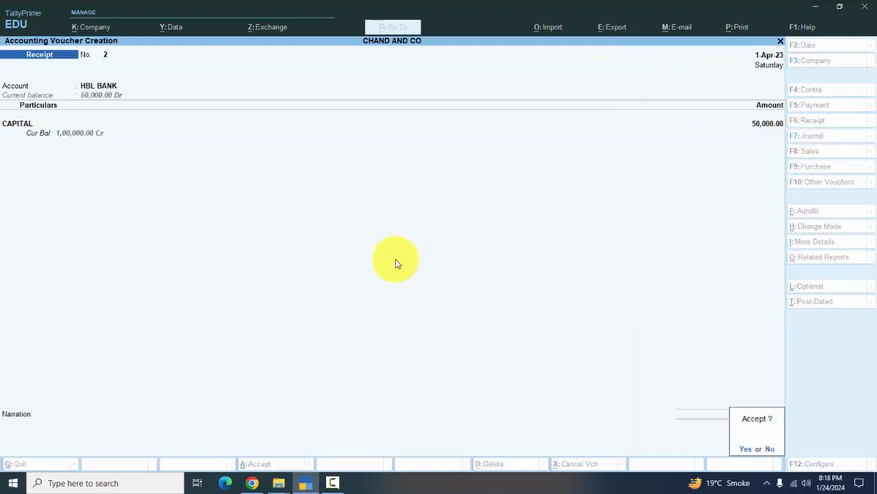
{"action": "key", "text": "Return"}
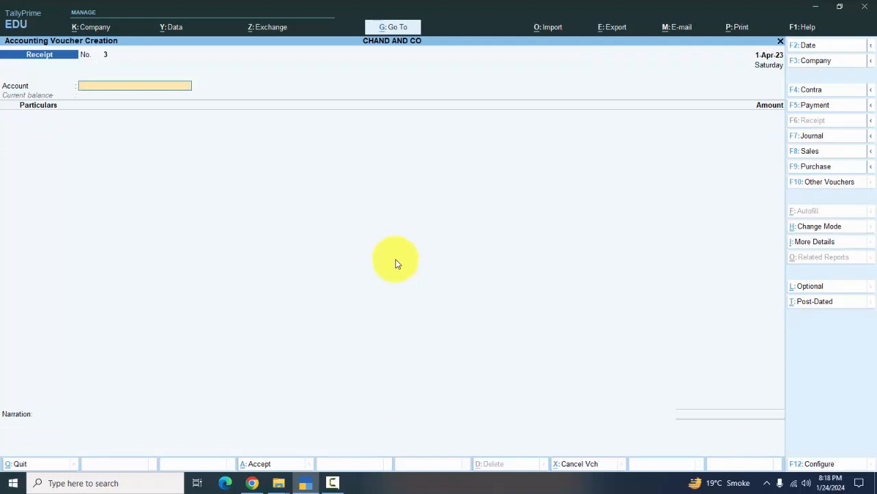
Record a receipt voucher with MCB BANK as the account and CAPITAL credited with 50,000, and leave voucher creation
{"action": "type", "text": "M"}
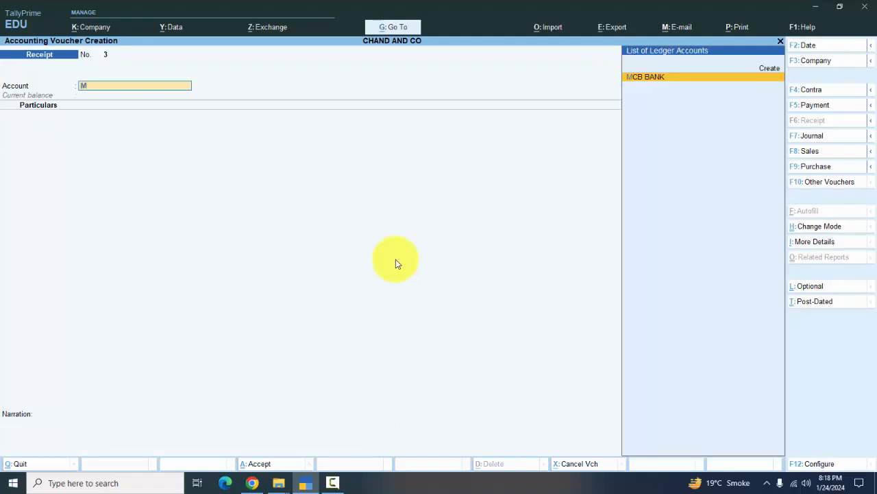
{"action": "key", "text": "Return"}
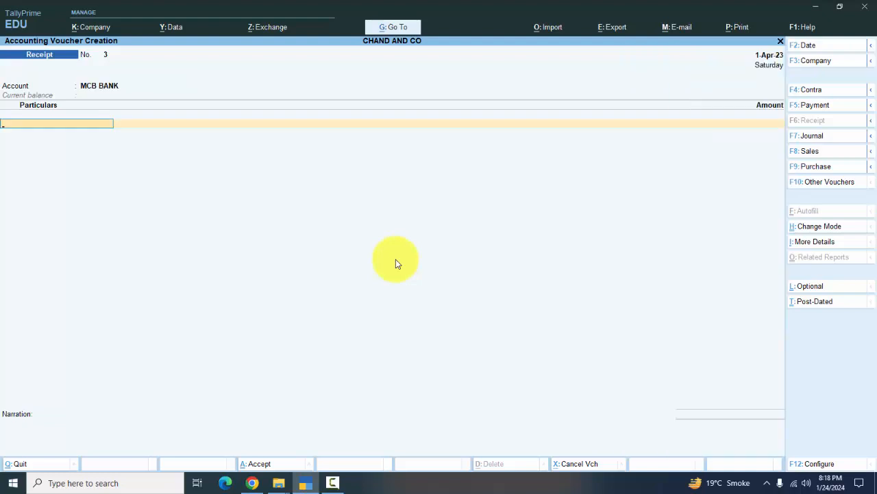
{"action": "type", "text": "C"}
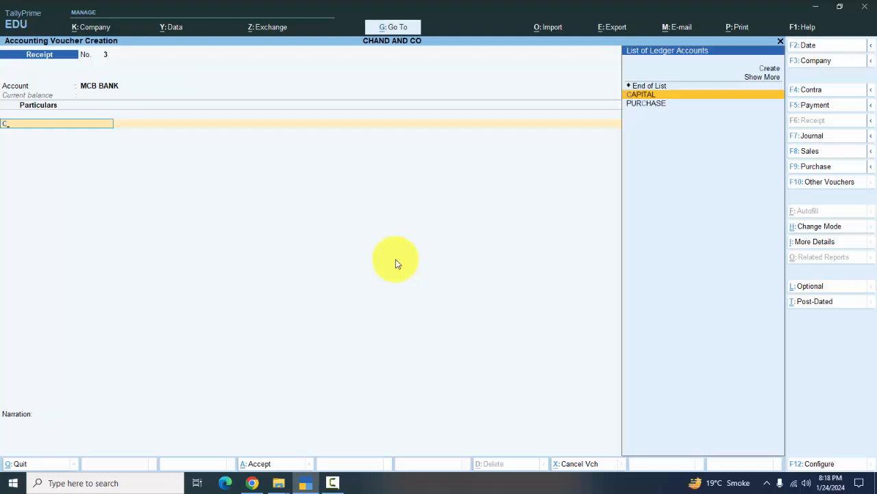
{"action": "key", "text": "Return"}
{"action": "type", "text": "50"}
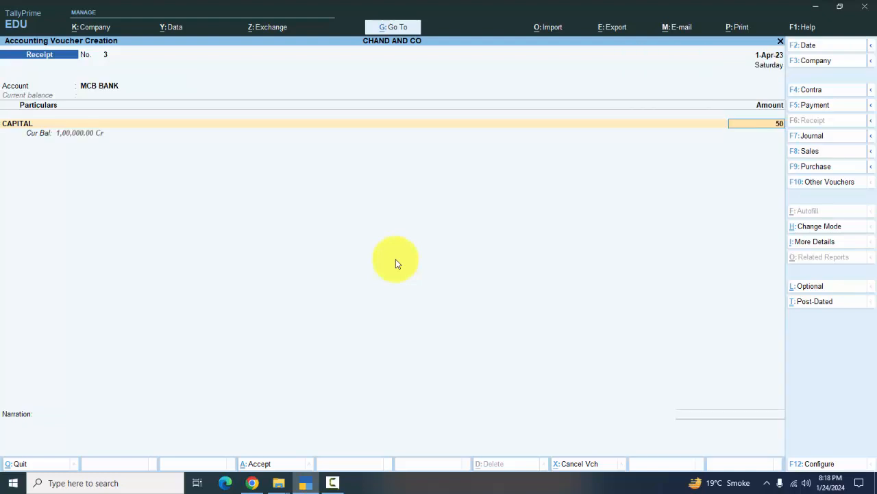
{"action": "type", "text": ",000"}
{"action": "key", "text": "Return"}
{"action": "key", "text": "Return"}
{"action": "key", "text": "Return"}
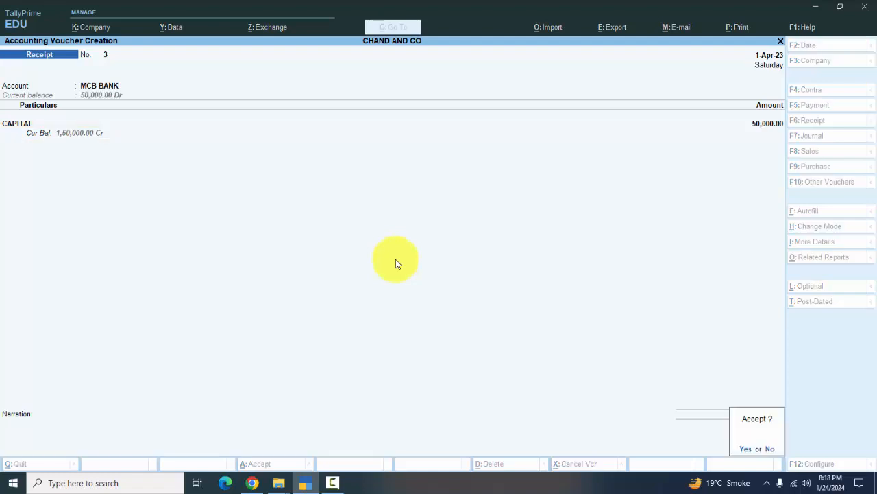
{"action": "key", "text": "y"}
{"action": "key", "text": "Escape"}
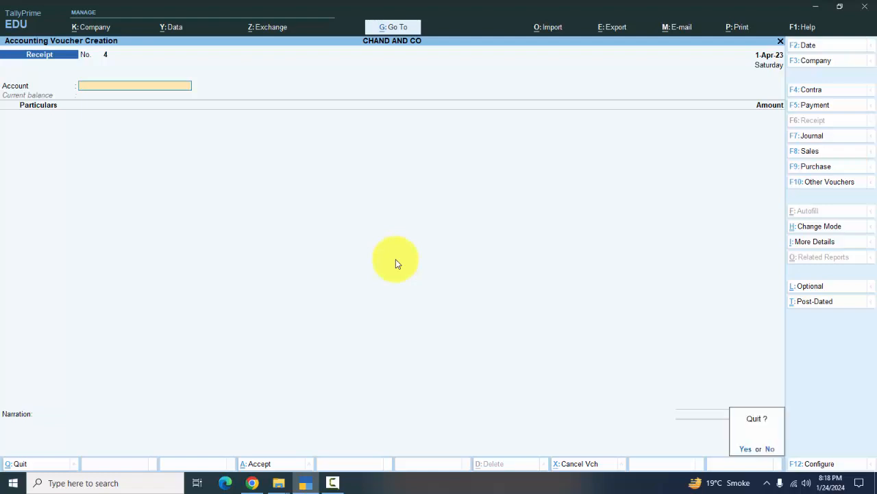
{"action": "key", "text": "y"}
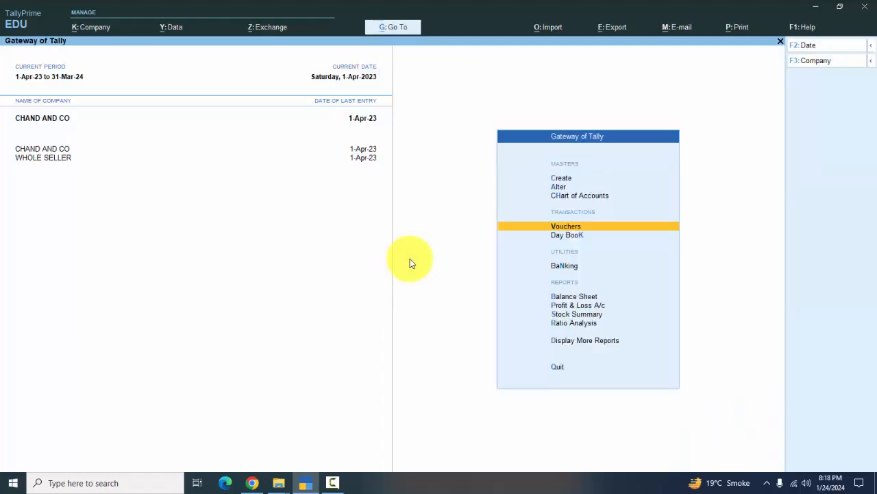
Display the company's trial balance in ledger-wise view to check the capital, cash and bank ledgers
{"action": "left_click", "coordinate": [608, 340]}
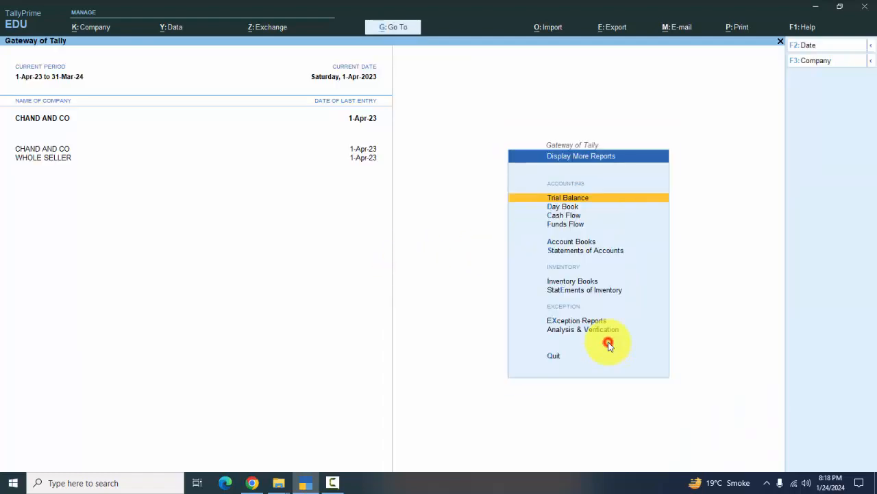
{"action": "left_click", "coordinate": [611, 198]}
{"action": "left_click", "coordinate": [832, 107]}
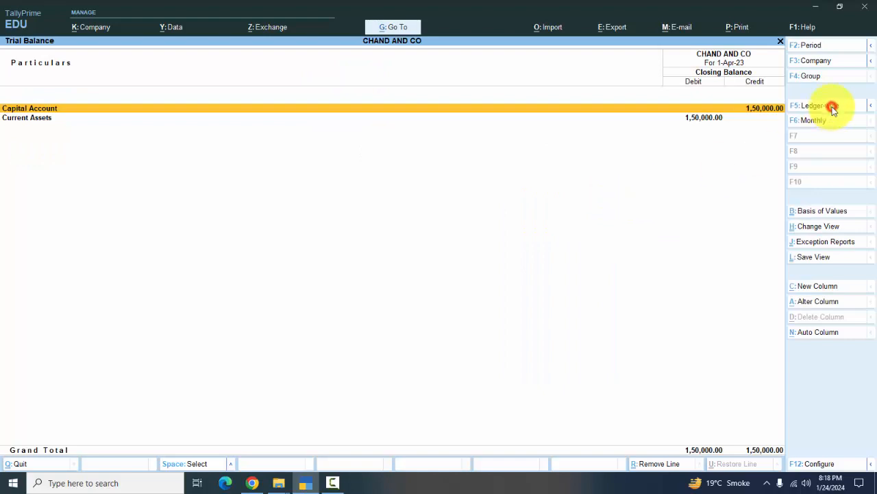
{"action": "key", "text": "Down"}
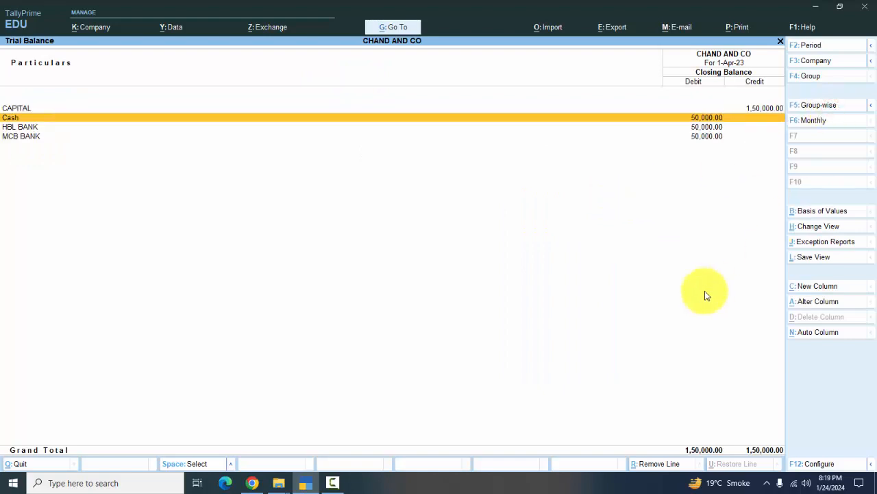
Review the CAPITAL, Cash, HBL BANK and MCB BANK lines of the trial balance and return to the Gateway of Tally
{"action": "key", "text": "Up"}
{"action": "key", "text": "Down"}
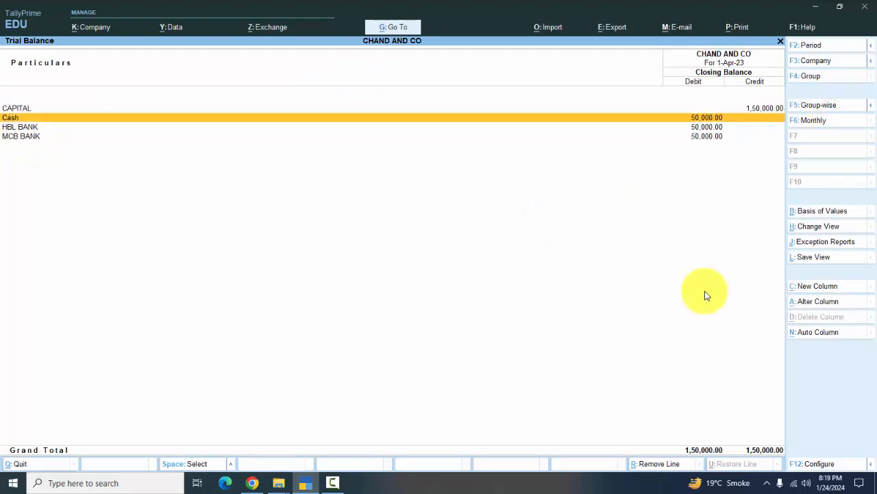
{"action": "key", "text": "Down"}
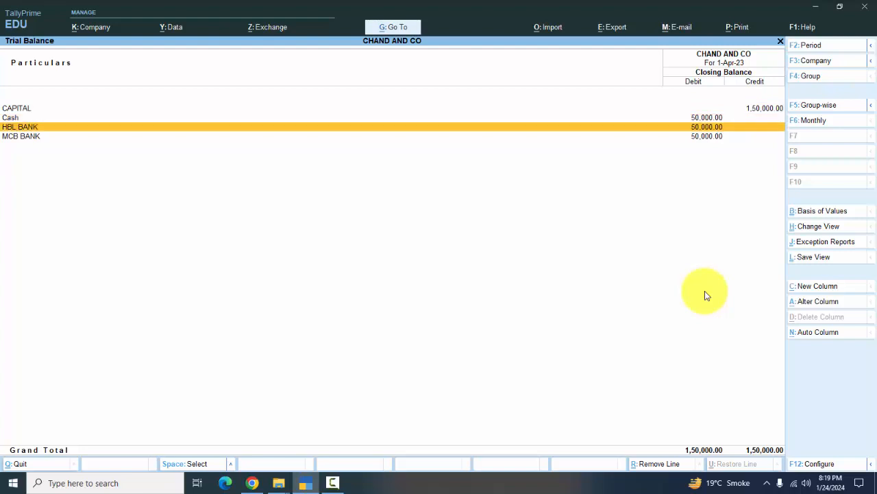
{"action": "key", "text": "Down"}
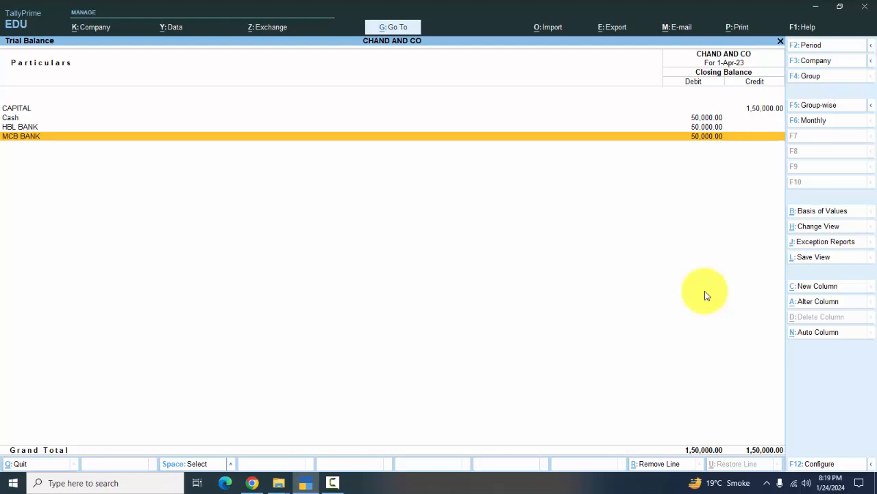
{"action": "key", "text": "Escape"}
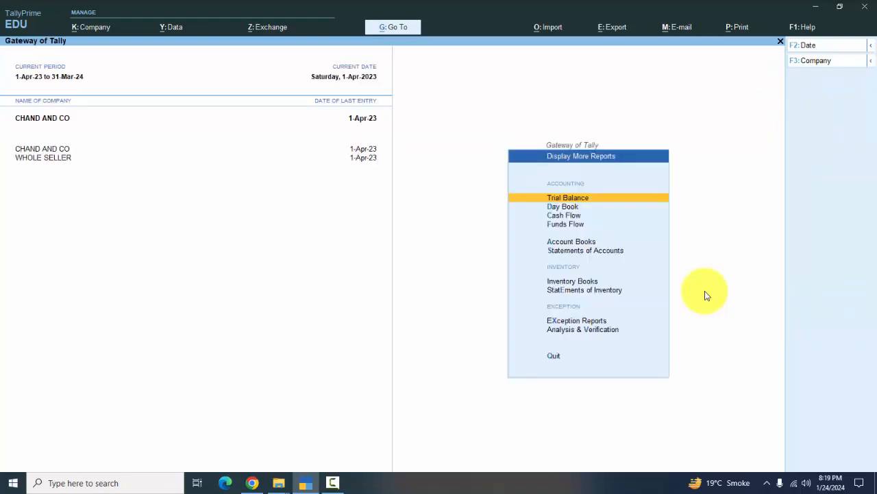
{"action": "key", "text": "Escape"}
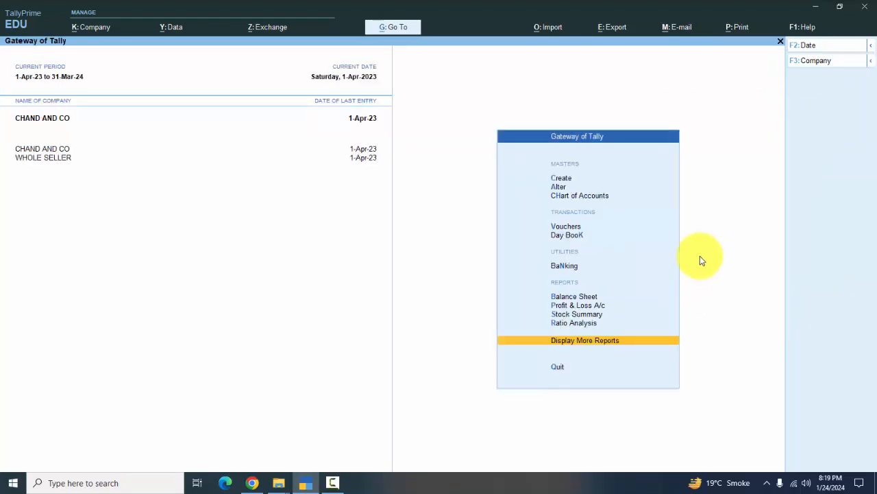
Open voucher creation and change the receipt voucher's mode to Double Entry
{"action": "left_click", "coordinate": [575, 228]}
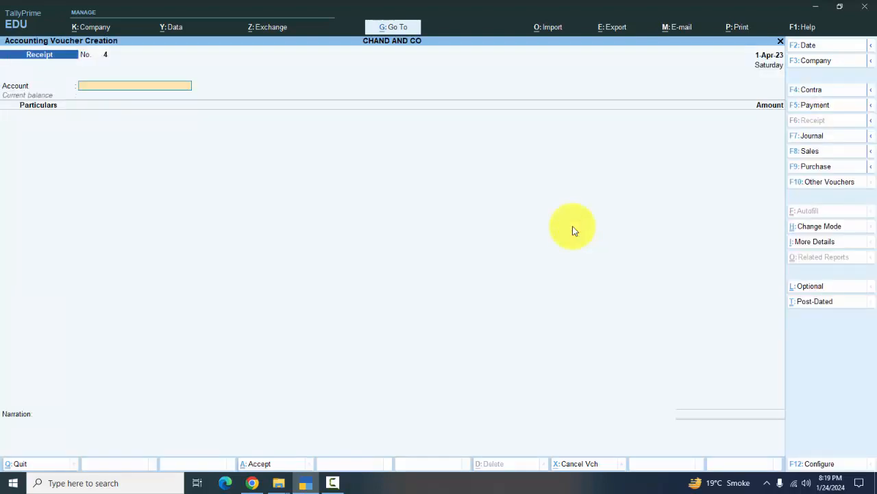
{"action": "left_click", "coordinate": [840, 231]}
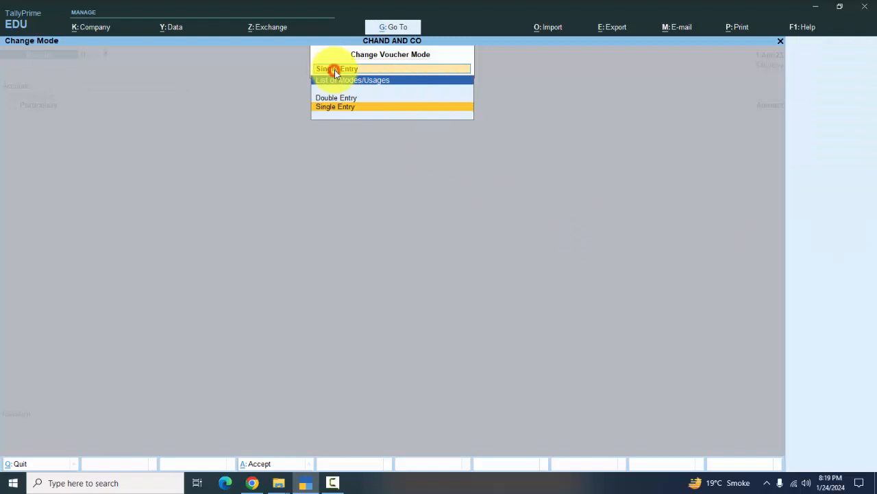
{"action": "left_click", "coordinate": [339, 108]}
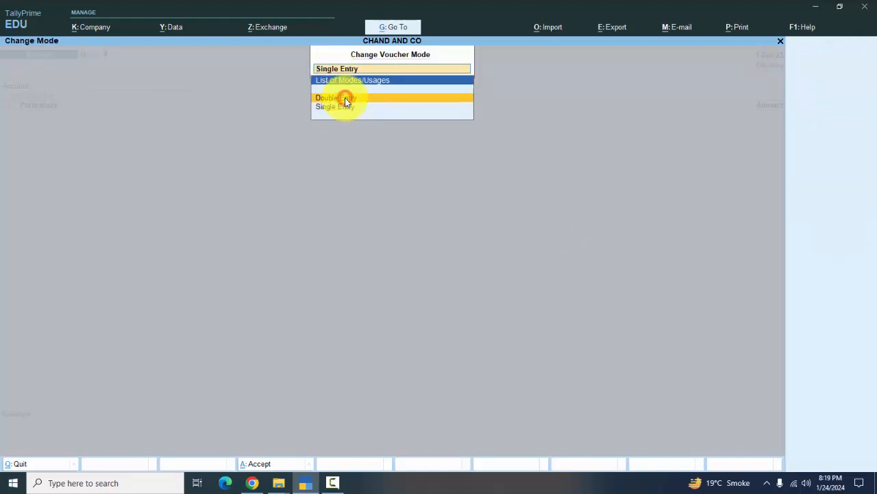
{"action": "left_click", "coordinate": [347, 98]}
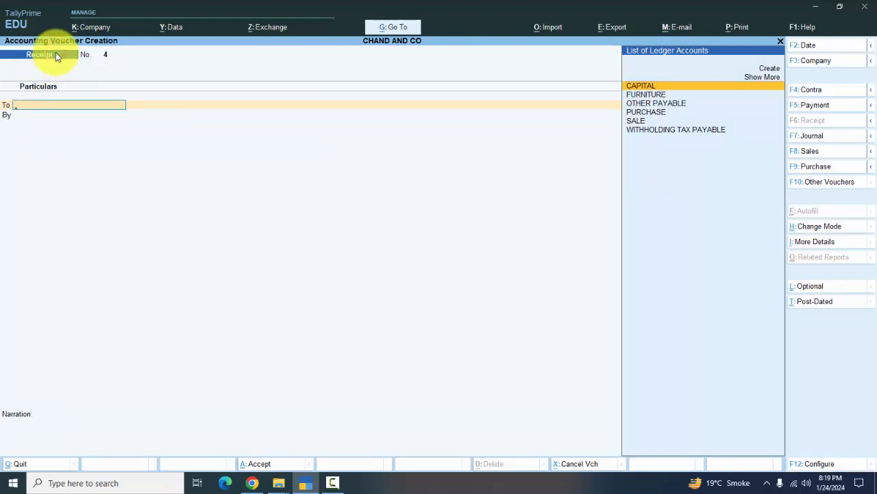
{"action": "left_click", "coordinate": [8, 105]}
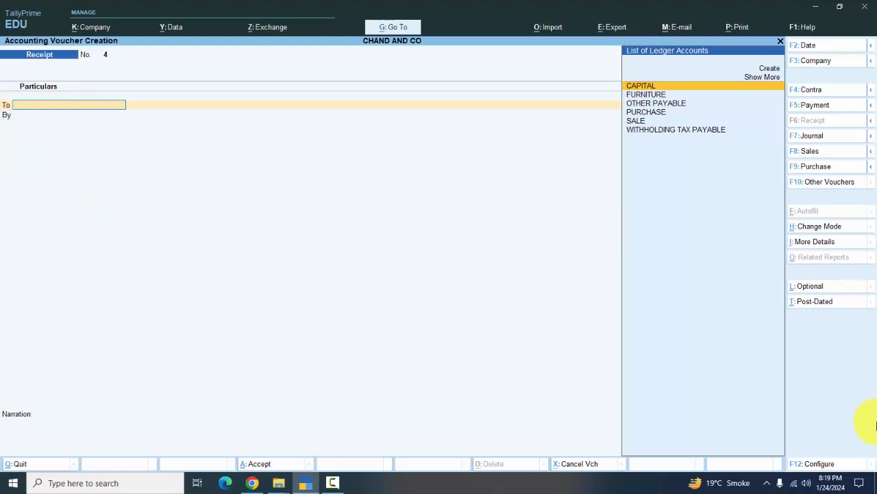
Configure vouchers to use Cr/Dr instead of To/By and to provide the supplier invoice number and date, keeping the other options
{"action": "left_click", "coordinate": [828, 466]}
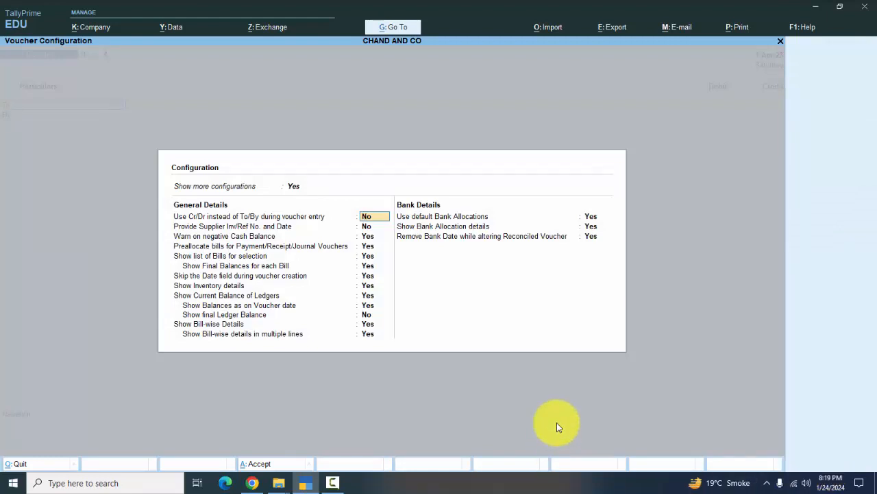
{"action": "type", "text": "YES"}
{"action": "key", "text": "Return"}
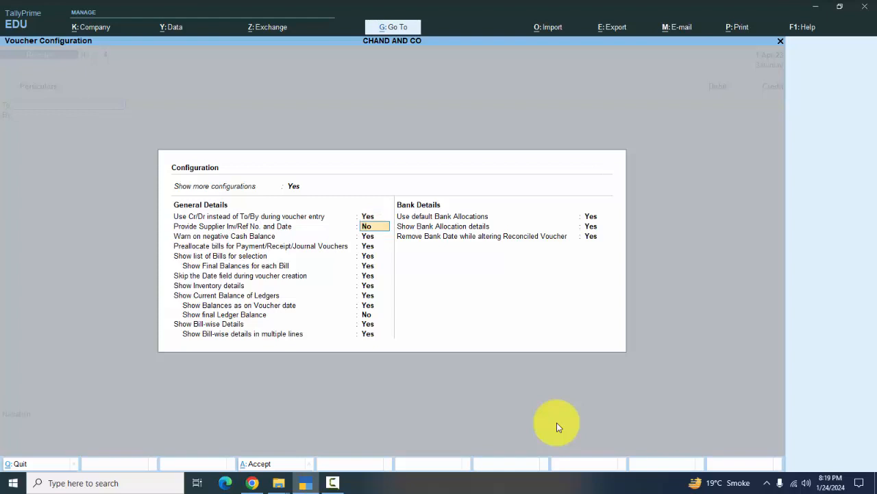
{"action": "type", "text": "YES"}
{"action": "key", "text": "Return"}
{"action": "key", "text": "Return"}
{"action": "key", "text": "Return"}
{"action": "key", "text": "Return"}
{"action": "key", "text": "Return"}
{"action": "key", "text": "Return"}
{"action": "key", "text": "Return"}
{"action": "key", "text": "Return"}
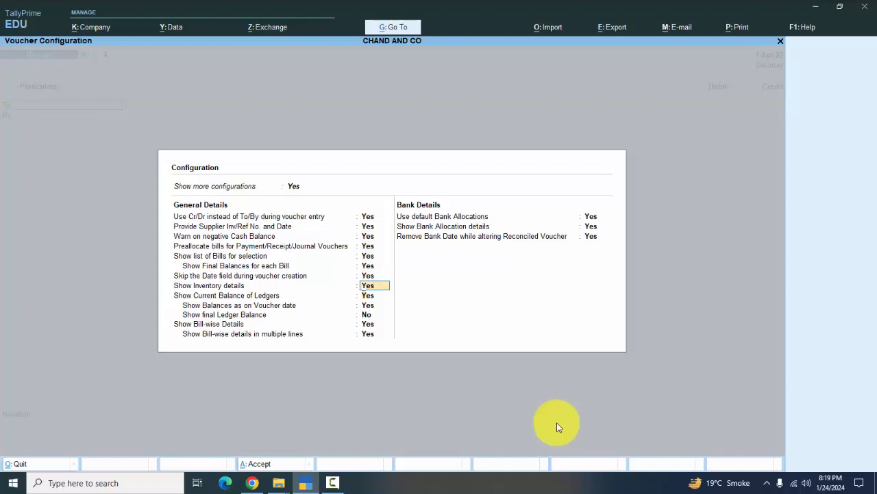
{"action": "key", "text": "Return"}
{"action": "key", "text": "Return"}
{"action": "key", "text": "Return"}
{"action": "key", "text": "Return"}
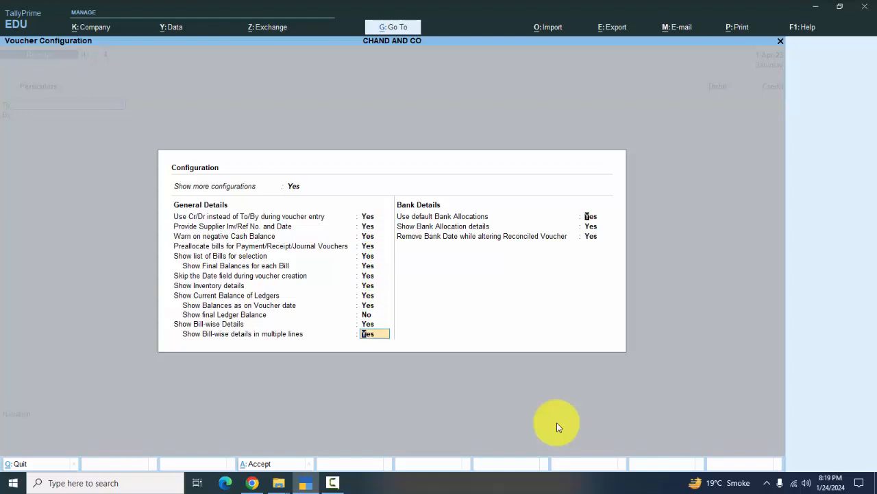
{"action": "key", "text": "Return"}
{"action": "key", "text": "Return"}
{"action": "key", "text": "Return"}
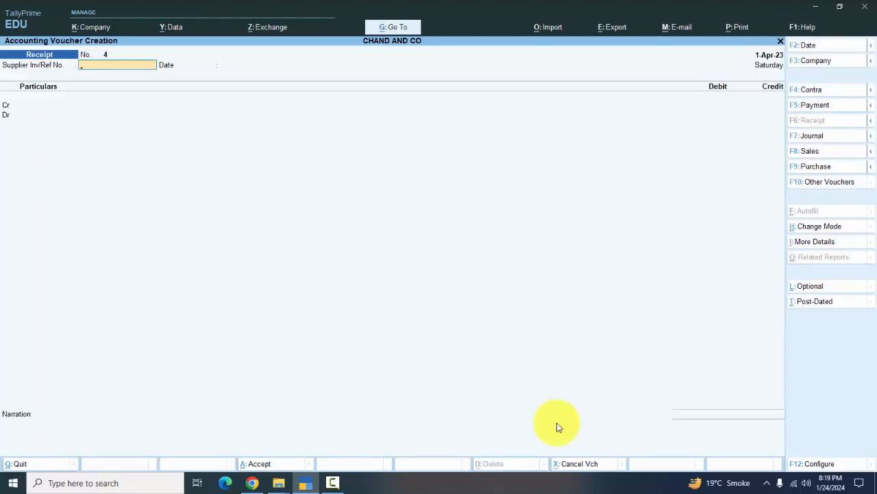
Abandon the blank receipt voucher and check the trial balance in ledger-wise view before returning to the Gateway of Tally
{"action": "key", "text": "Return"}
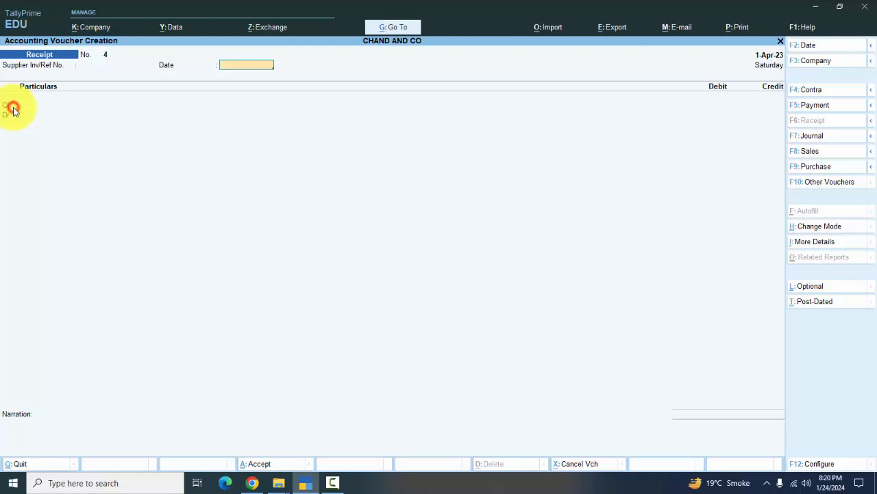
{"action": "key", "text": "Return"}
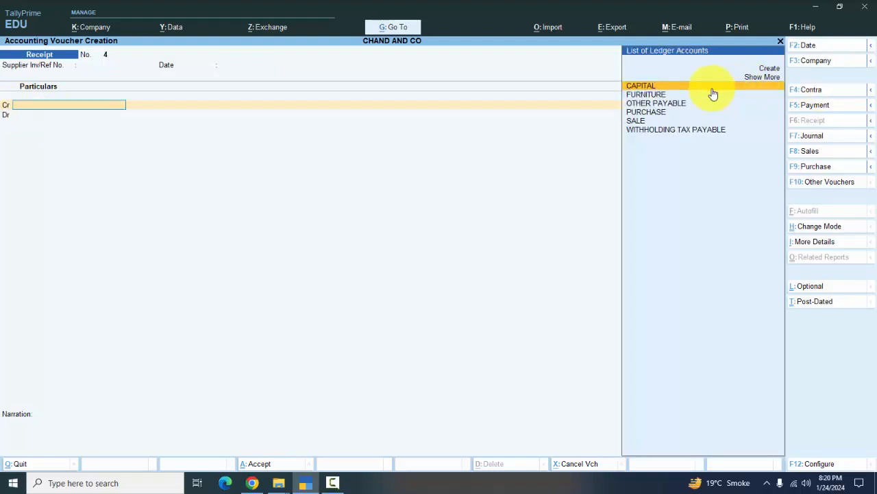
{"action": "key", "text": "Escape"}
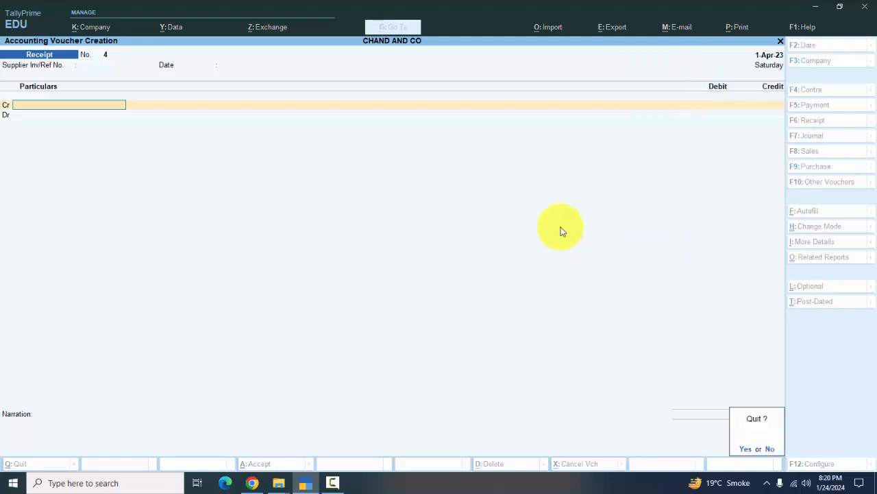
{"action": "key", "text": "y"}
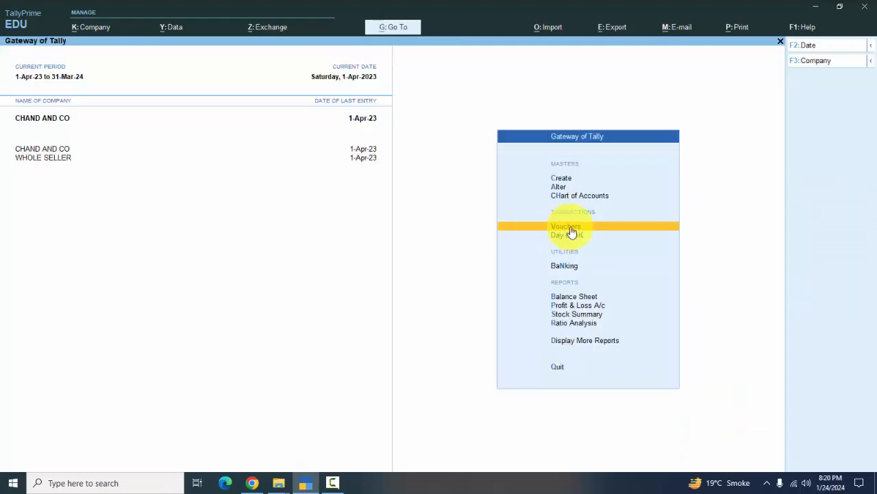
{"action": "left_click", "coordinate": [585, 340]}
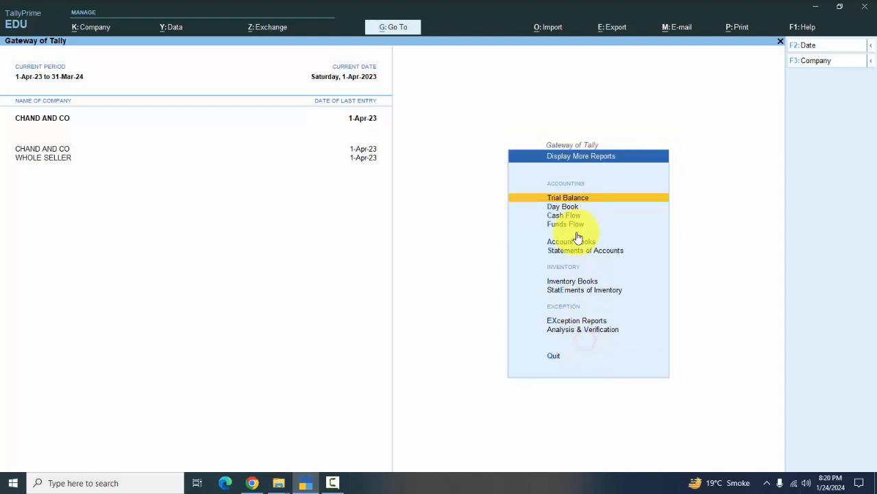
{"action": "left_click", "coordinate": [589, 199]}
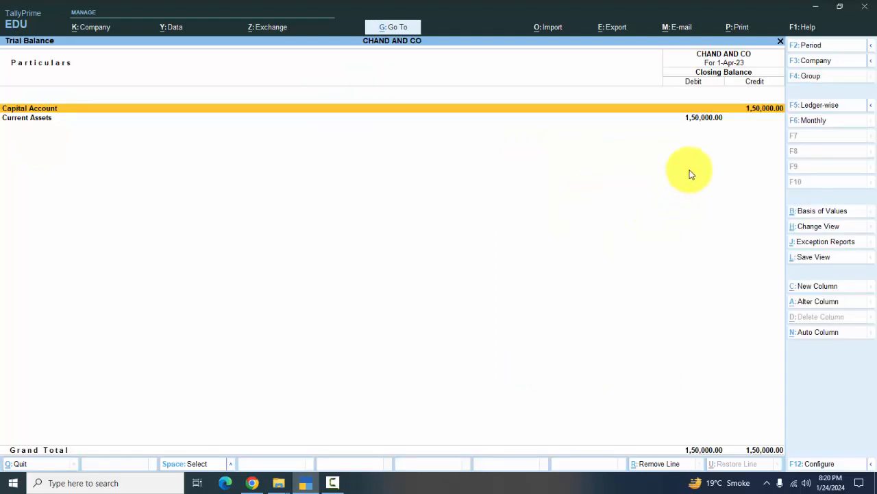
{"action": "left_click", "coordinate": [853, 107]}
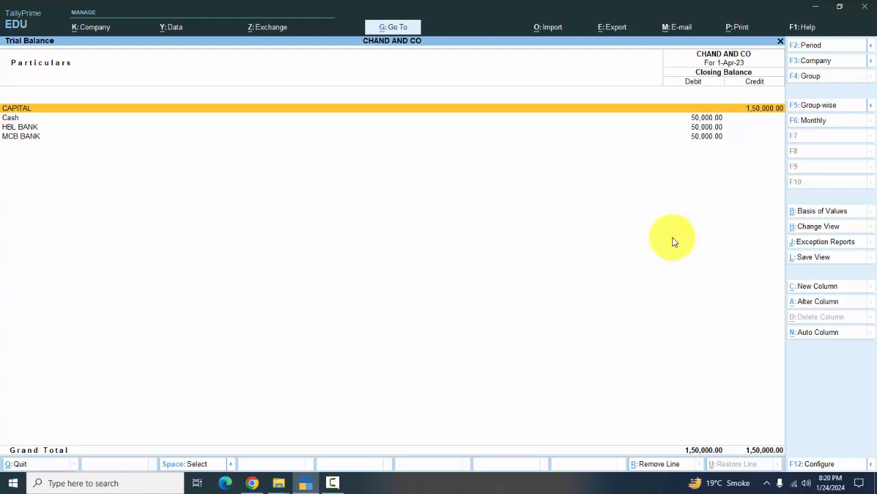
{"action": "key", "text": "Escape"}
{"action": "key", "text": "Escape"}
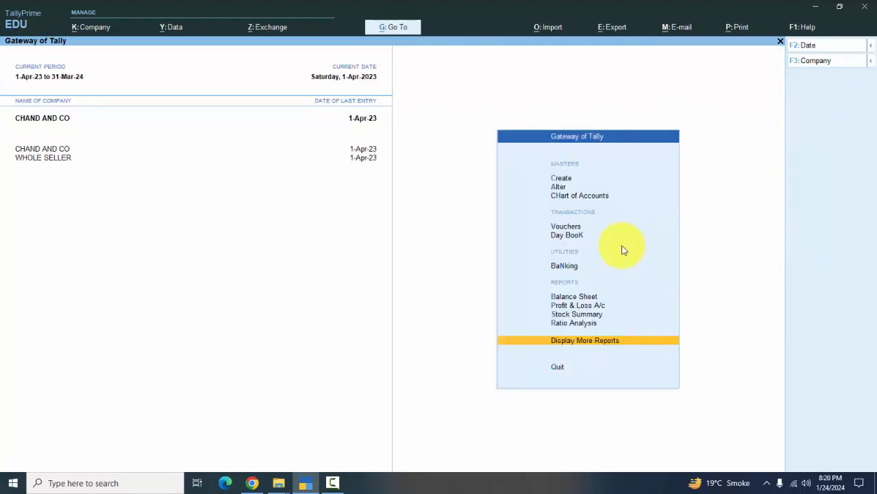
Reopen voucher creation and switch the receipt voucher to Single Entry mode
{"action": "left_click", "coordinate": [557, 230]}
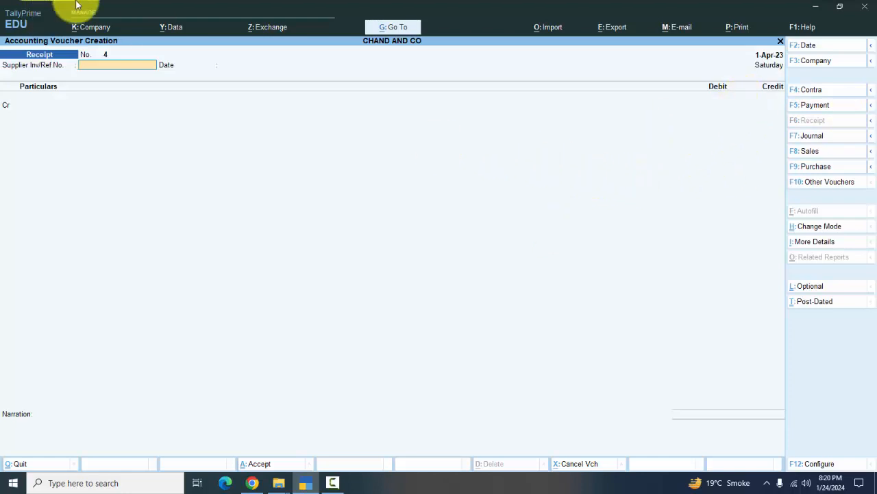
{"action": "left_click", "coordinate": [828, 231]}
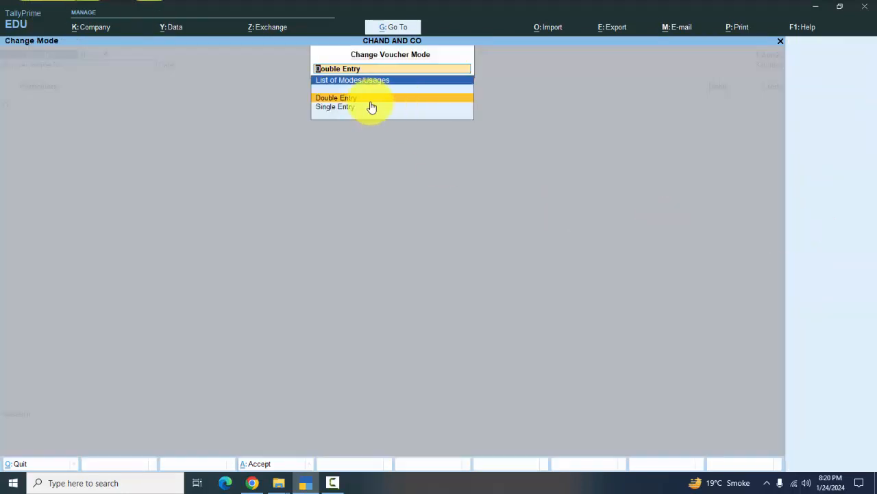
{"action": "left_click", "coordinate": [359, 109]}
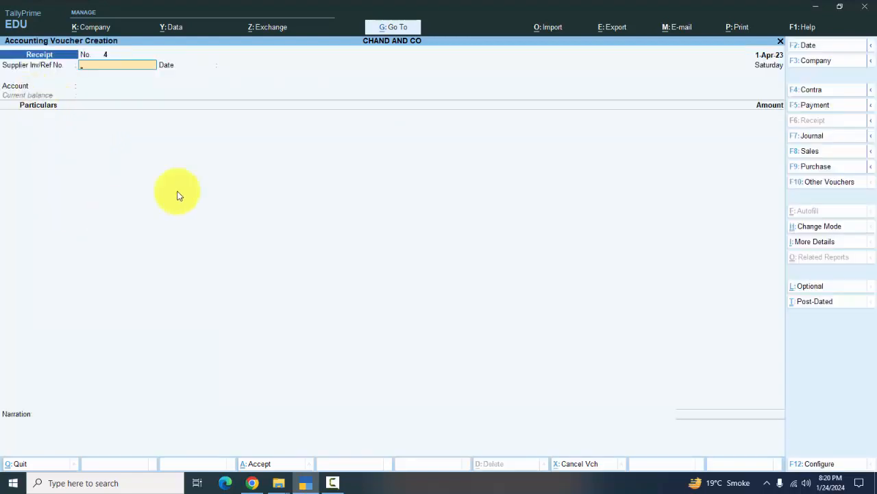
Change the receipt voucher's mode back to Double Entry
{"action": "left_click", "coordinate": [40, 55]}
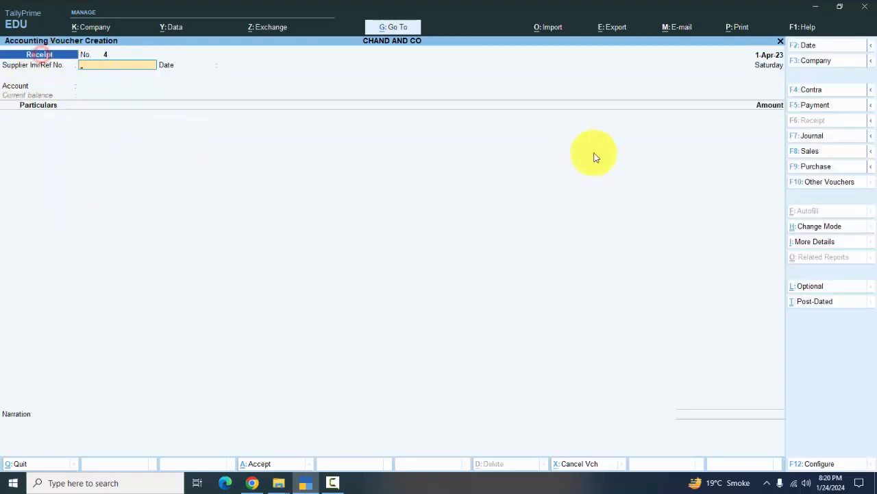
{"action": "left_click", "coordinate": [816, 227]}
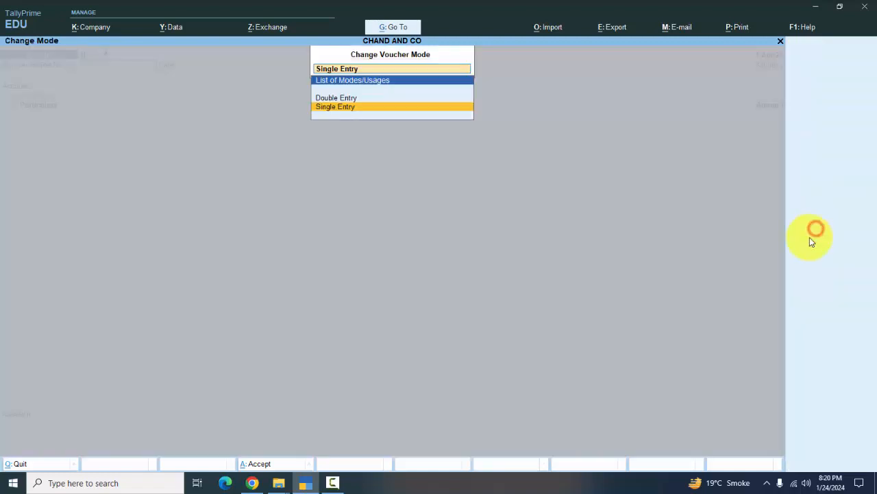
{"action": "left_click", "coordinate": [345, 99]}
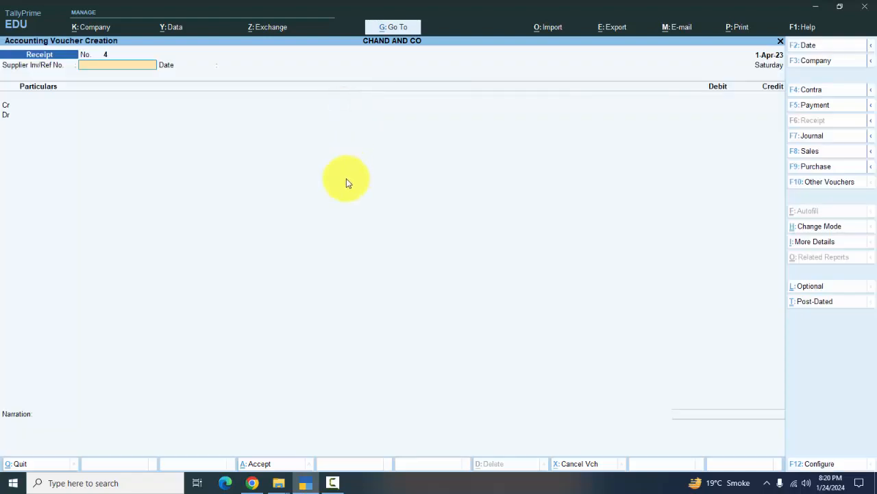
Leave the supplier invoice number and date blank and credit CAPITAL with 50,000 in the receipt voucher
{"action": "key", "text": "Return"}
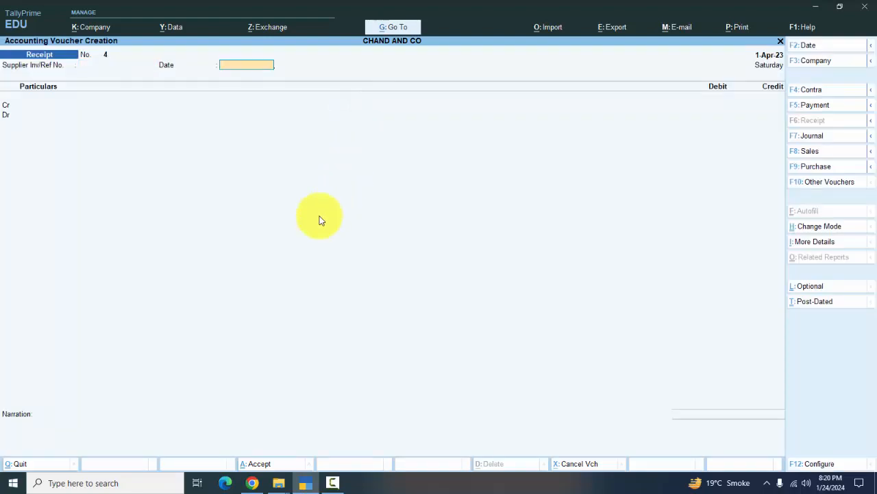
{"action": "key", "text": "Return"}
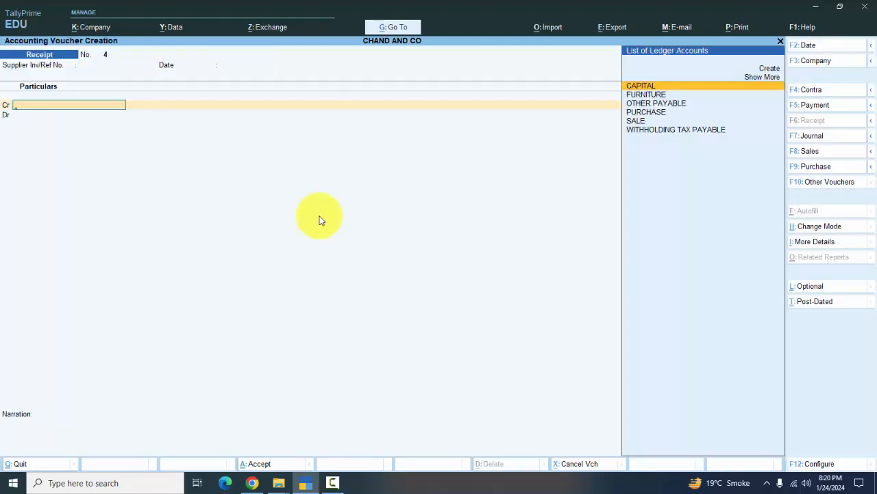
{"action": "left_click", "coordinate": [707, 90]}
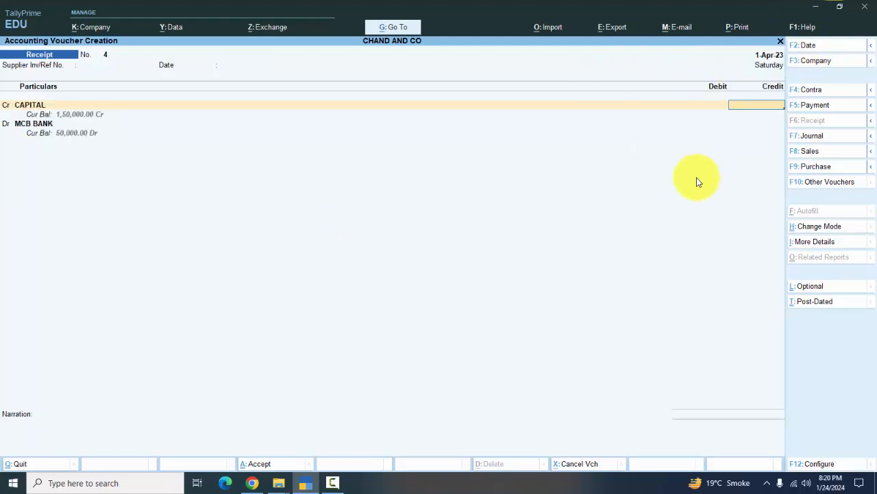
{"action": "type", "text": "50000"}
{"action": "key", "text": "Return"}
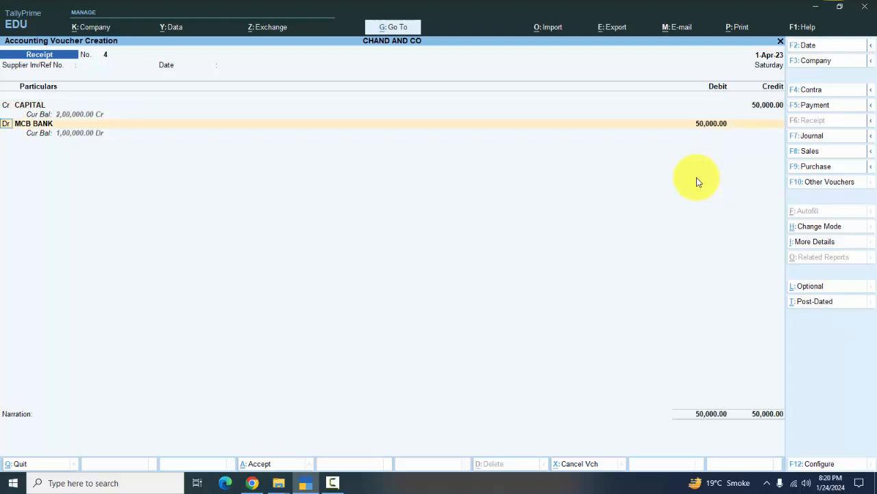
Debit Cash with 50,000 in the receipt voucher, leave the narration blank, and save the voucher
{"action": "key", "text": "Return"}
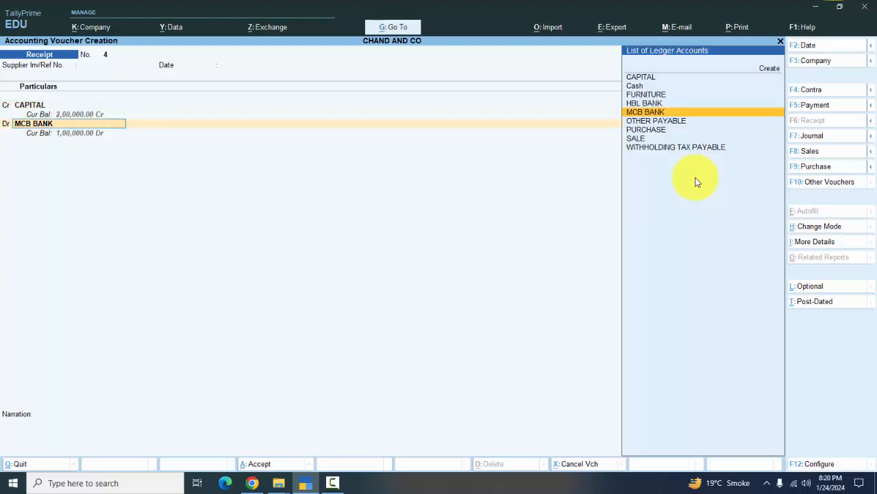
{"action": "type", "text": "C"}
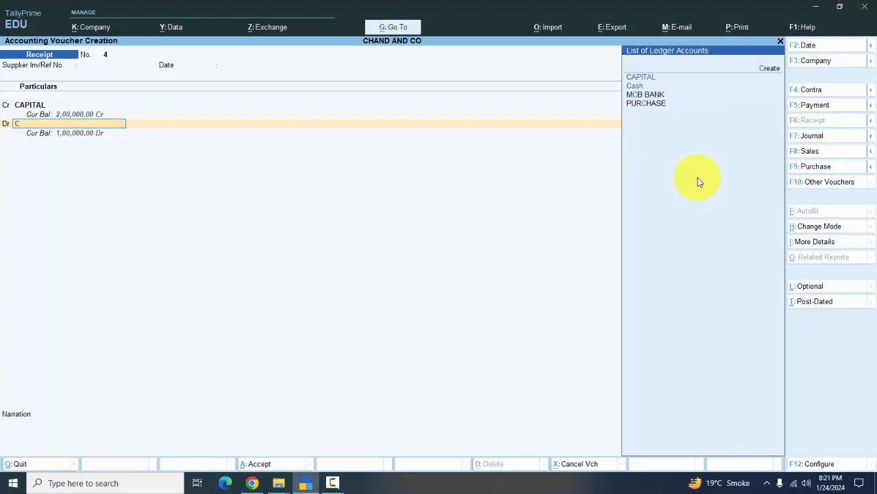
{"action": "left_click", "coordinate": [637, 85]}
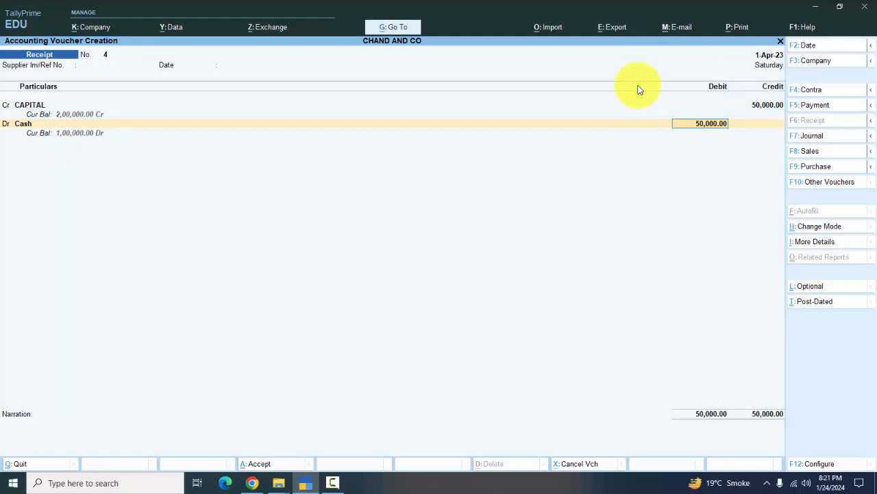
{"action": "key", "text": "Return"}
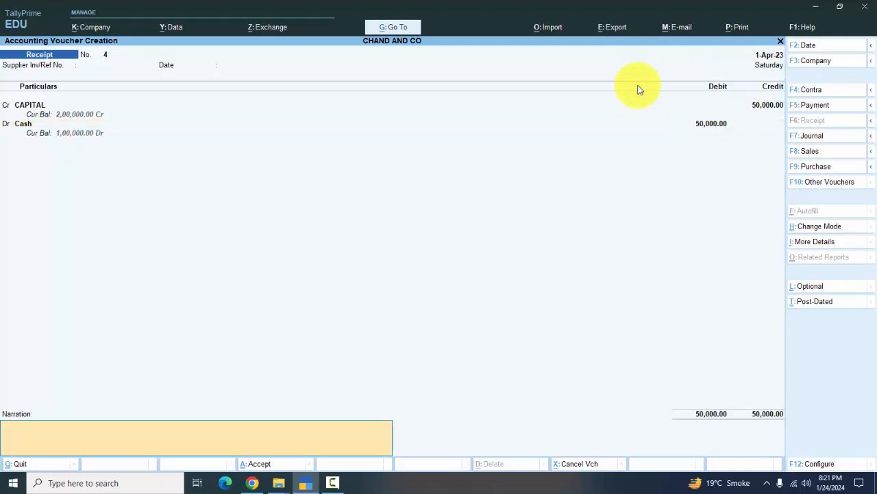
{"action": "key", "text": "Return"}
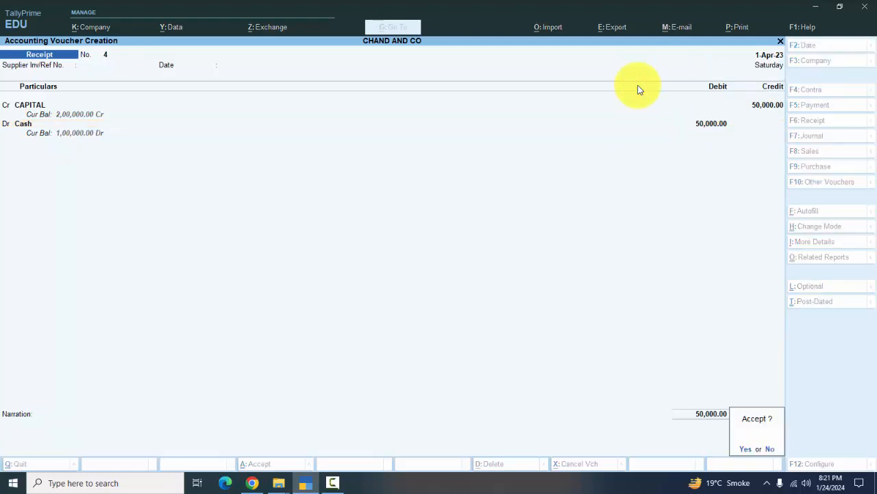
{"action": "key", "text": "Return"}
In a second double-entry receipt voucher, leave the supplier reference and date blank and credit CAPITAL with 50,000
{"action": "key", "text": "Return"}
{"action": "key", "text": "Return"}
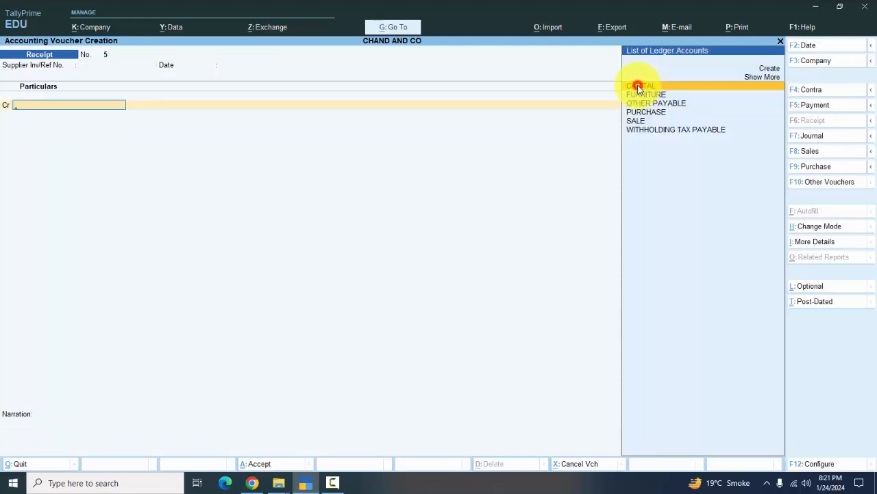
{"action": "left_click", "coordinate": [638, 89]}
{"action": "type", "text": "50000"}
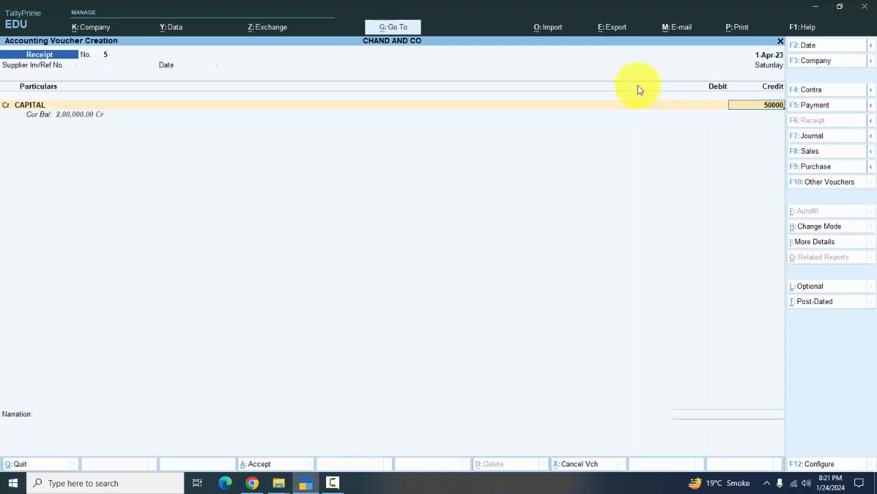
{"action": "key", "text": "Return"}
Debit HBL BANK with 50,000 against the capital receipt and save the voucher without a narration
{"action": "key", "text": "Return"}
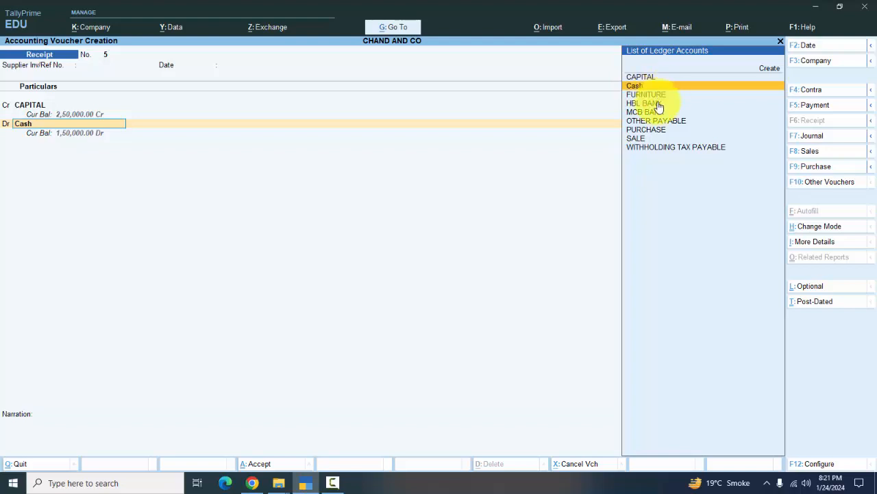
{"action": "left_click", "coordinate": [658, 106]}
{"action": "left_click", "coordinate": [658, 106]}
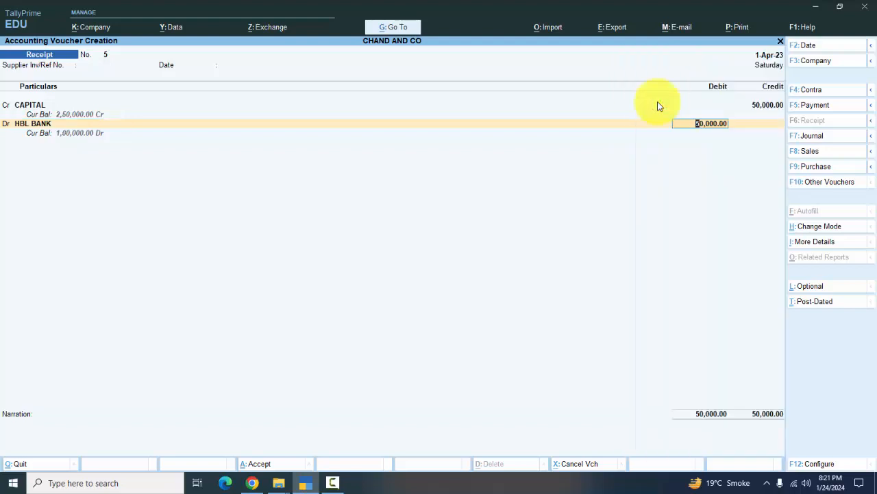
{"action": "key", "text": "Return"}
{"action": "key", "text": "Return"}
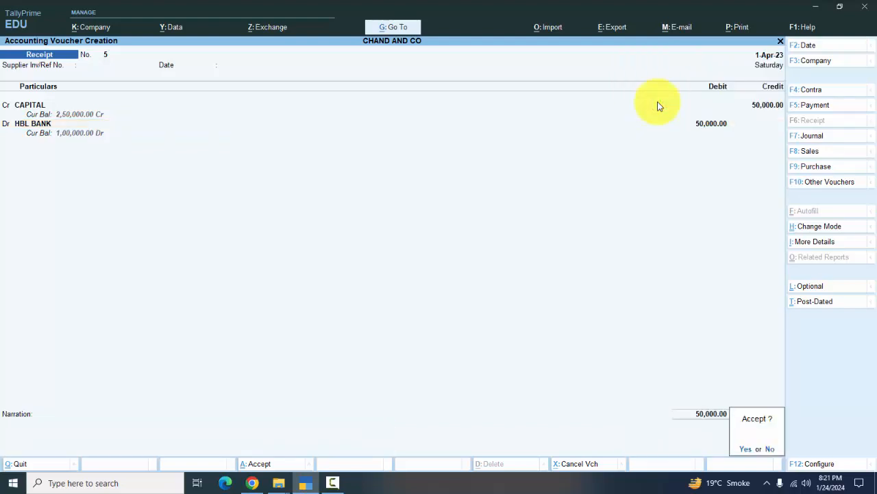
{"action": "key", "text": "Return"}
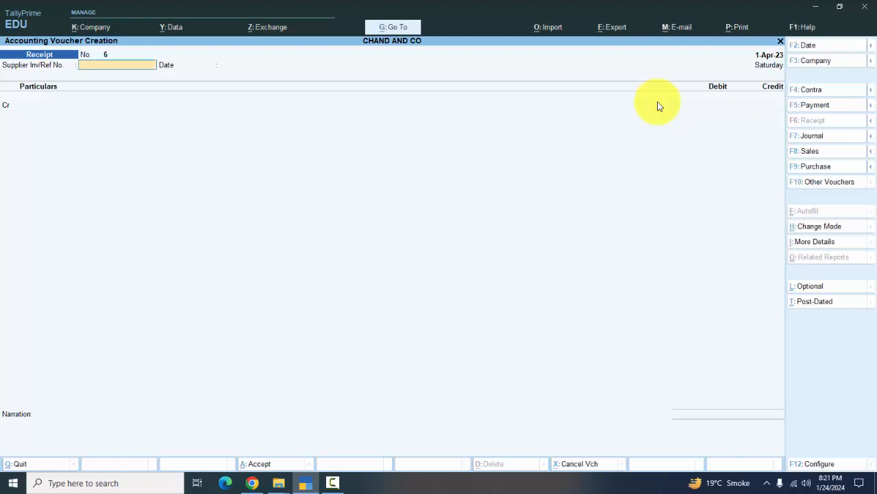
In a third double-entry receipt voucher, leave the supplier reference and date blank and credit CAPITAL with 50,000
{"action": "key", "text": "Return"}
{"action": "key", "text": "Return"}
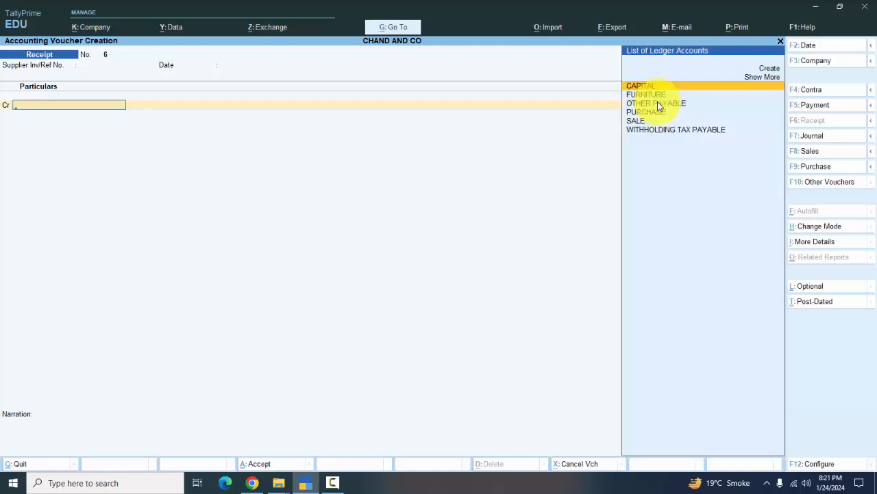
{"action": "type", "text": "C"}
{"action": "left_click", "coordinate": [672, 87]}
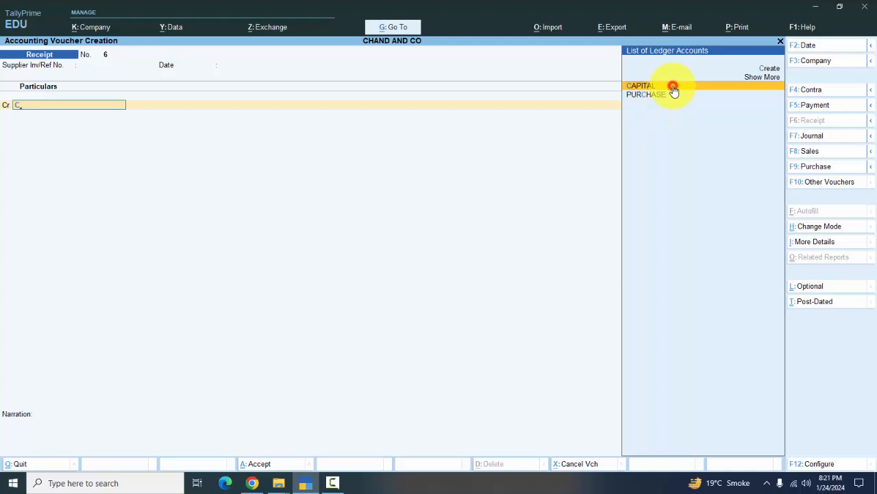
{"action": "type", "text": "50000"}
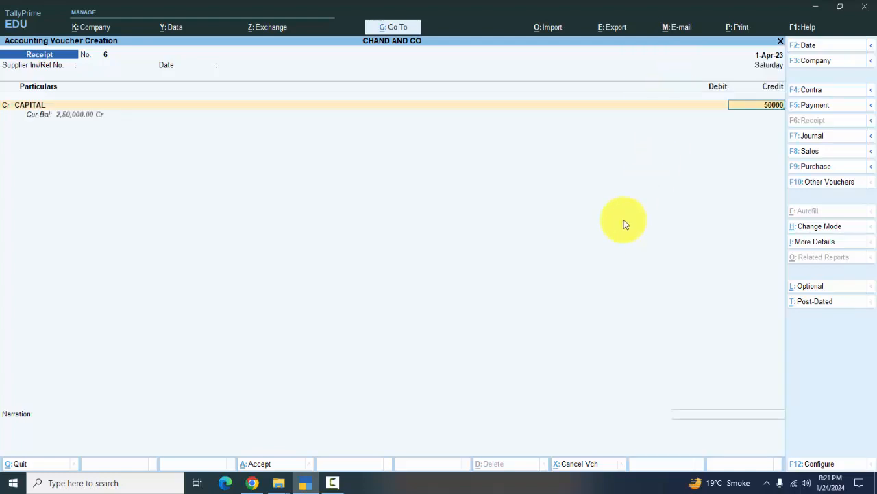
{"action": "key", "text": "Return"}
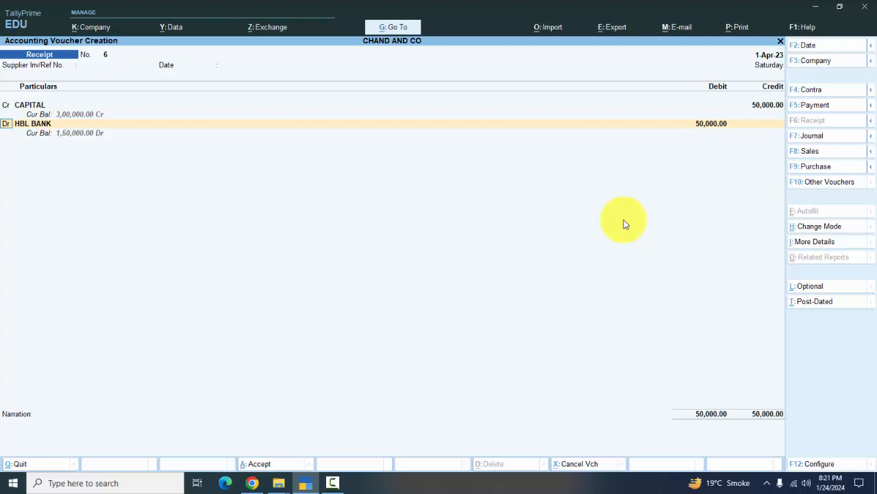
Debit MCB BANK with 50,000 against the capital receipt and save the voucher without a narration
{"action": "key", "text": "Return"}
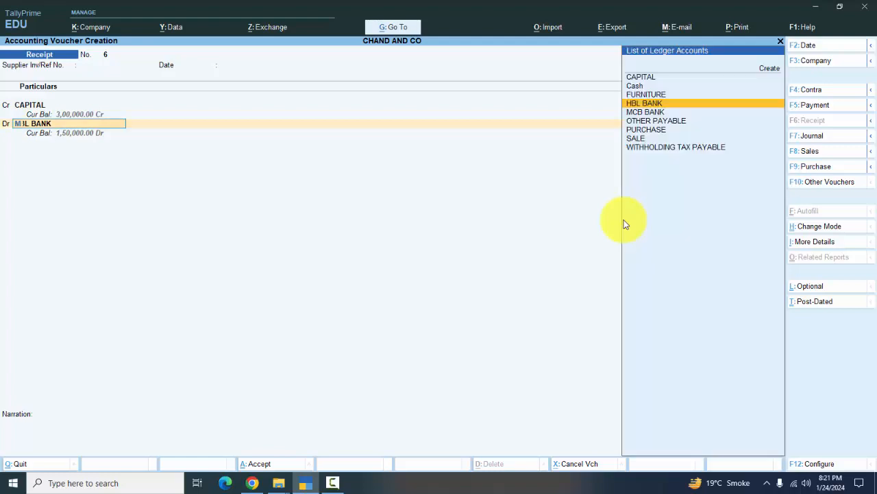
{"action": "type", "text": "M"}
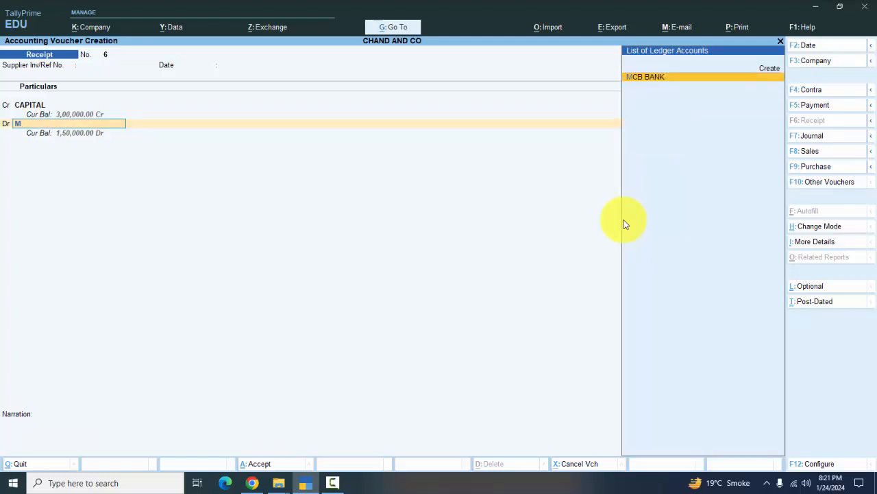
{"action": "left_click", "coordinate": [671, 82]}
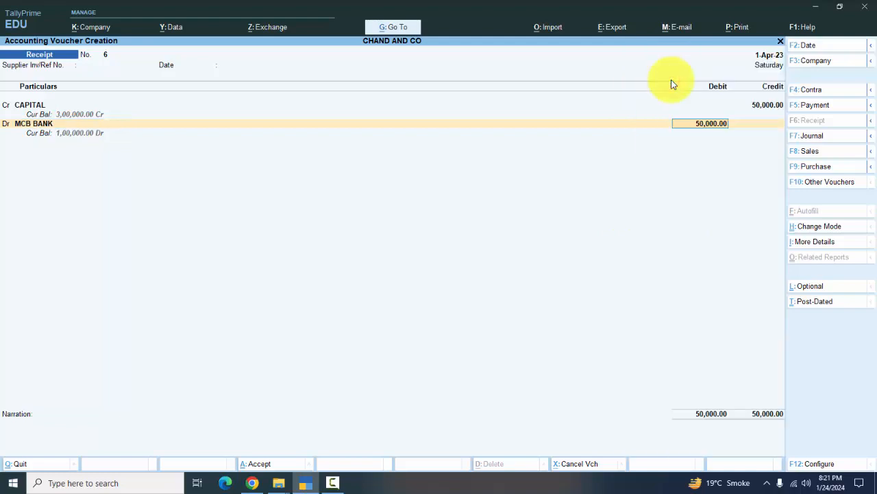
{"action": "key", "text": "Return"}
{"action": "key", "text": "Return"}
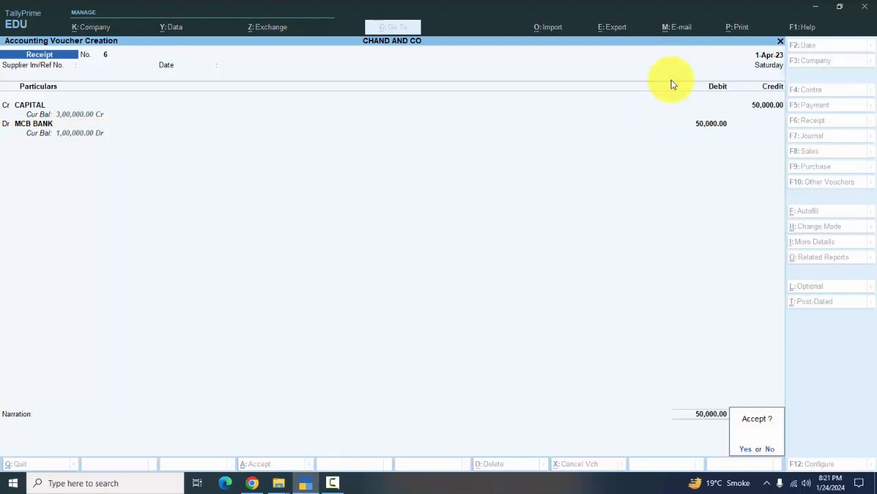
{"action": "key", "text": "Return"}
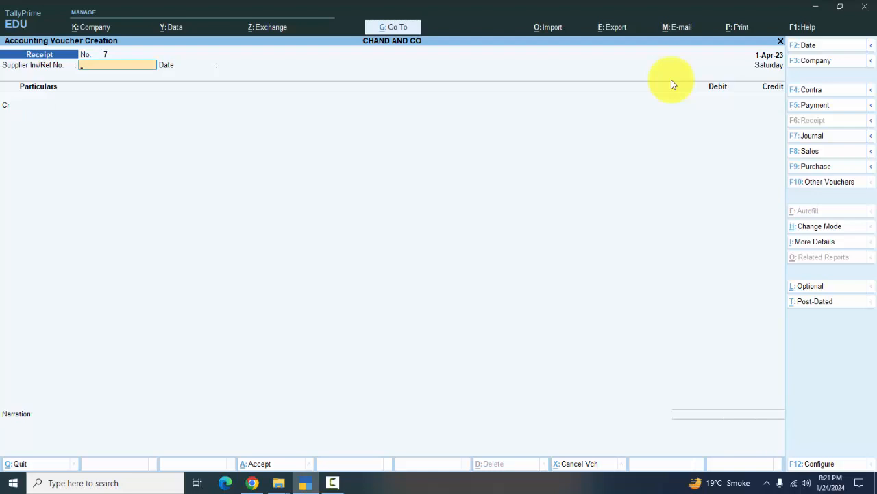
Leave voucher creation and display the trial balance of CHAND AND CO in ledger-wise view
{"action": "key", "text": "Escape"}
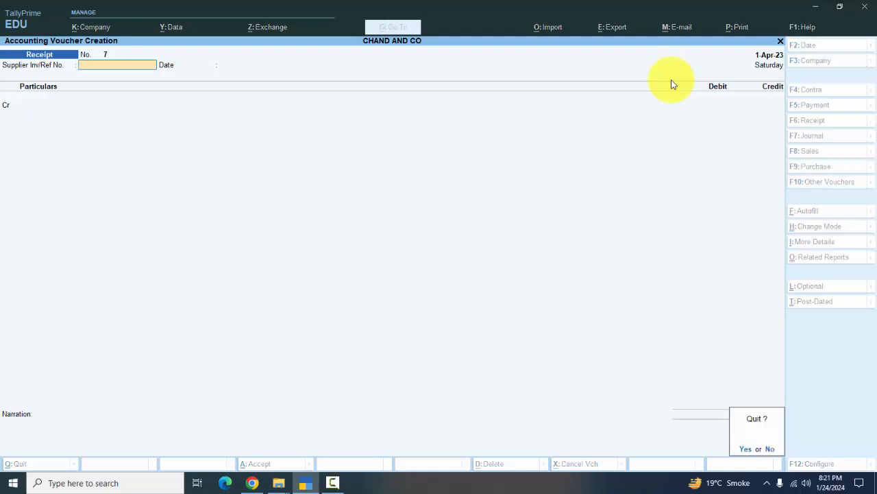
{"action": "key", "text": "Return"}
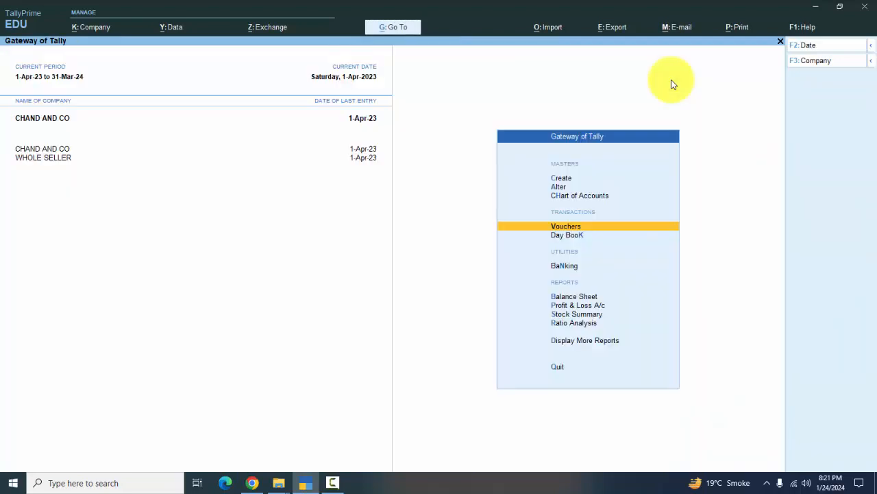
{"action": "left_click", "coordinate": [610, 341]}
{"action": "left_click", "coordinate": [599, 198]}
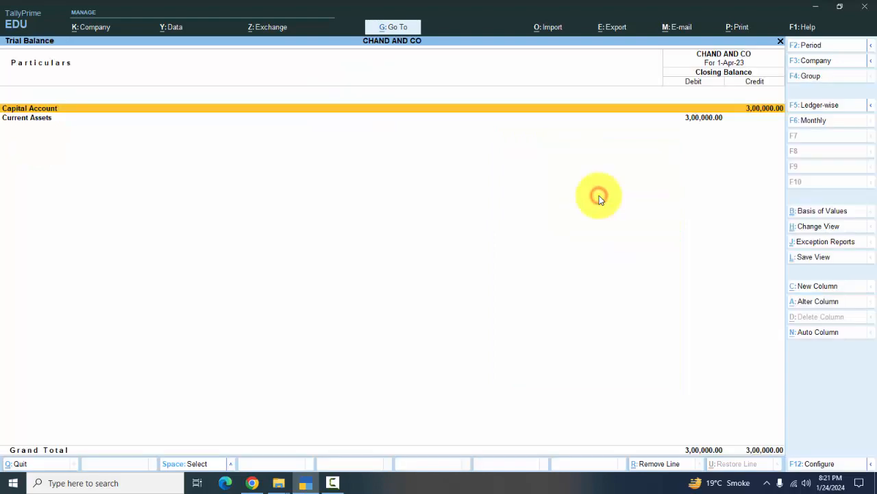
{"action": "left_click", "coordinate": [823, 104]}
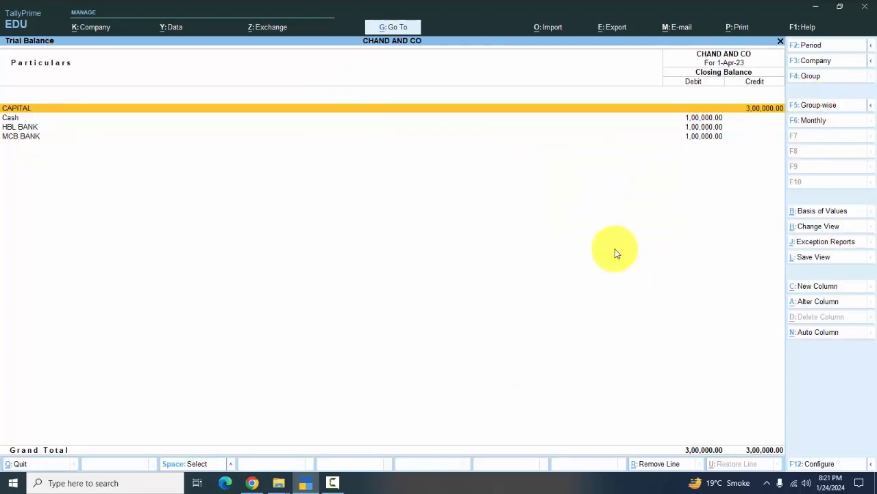
Review the CAPITAL, Cash, HBL BANK and MCB BANK closing balances and return to the Gateway of Tally
{"action": "key", "text": "Down"}
{"action": "key", "text": "Up"}
{"action": "key", "text": "Down"}
{"action": "key", "text": "Down"}
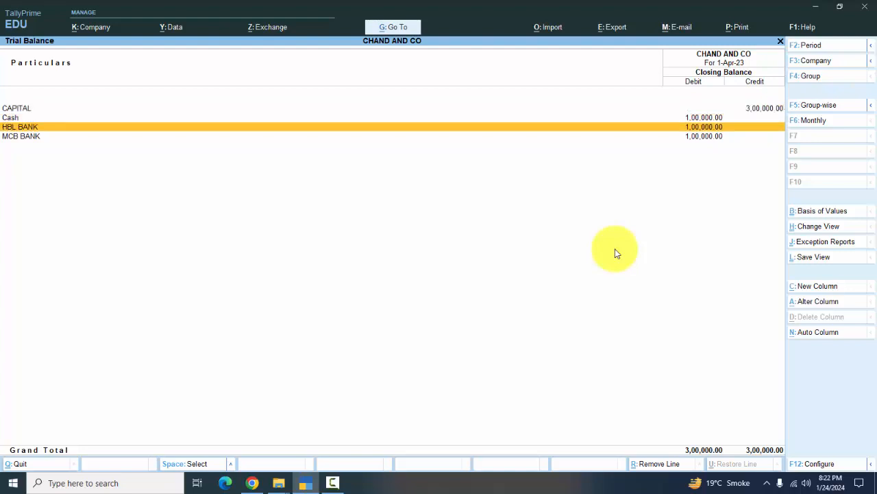
{"action": "key", "text": "Down"}
{"action": "key", "text": "Escape"}
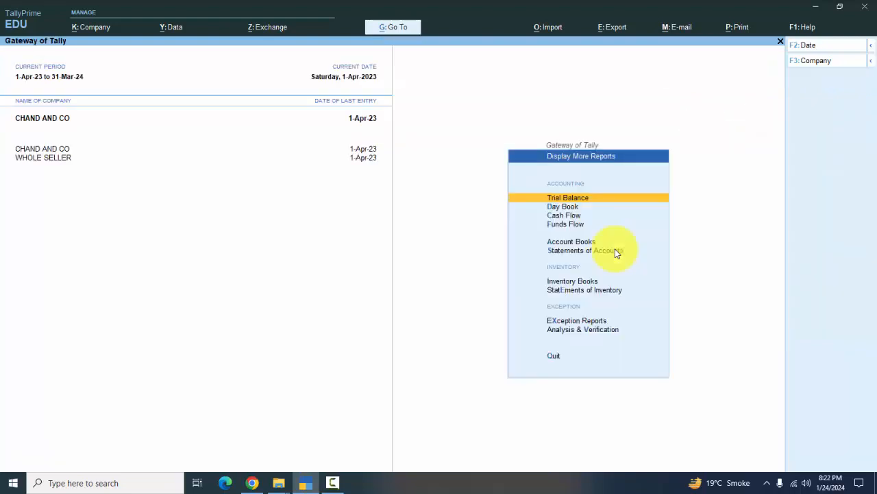
{"action": "key", "text": "Escape"}
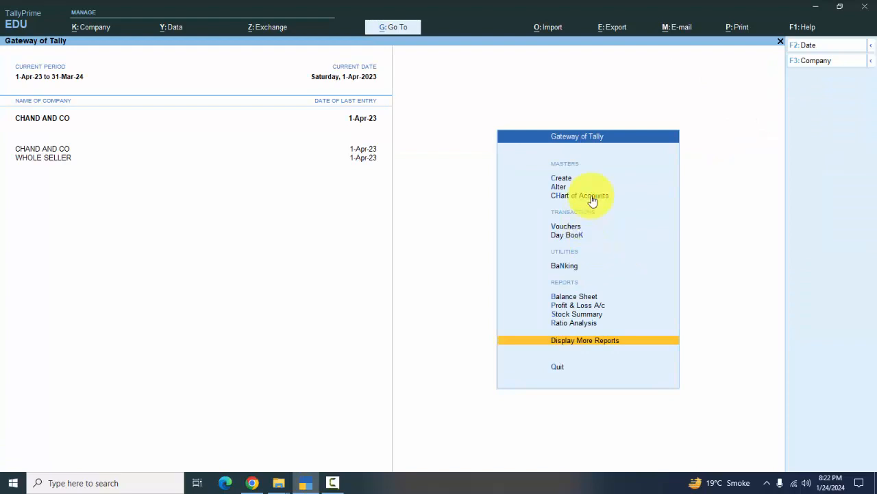
Open a new receipt voucher and switch it to Single Entry mode
{"action": "left_click", "coordinate": [568, 227]}
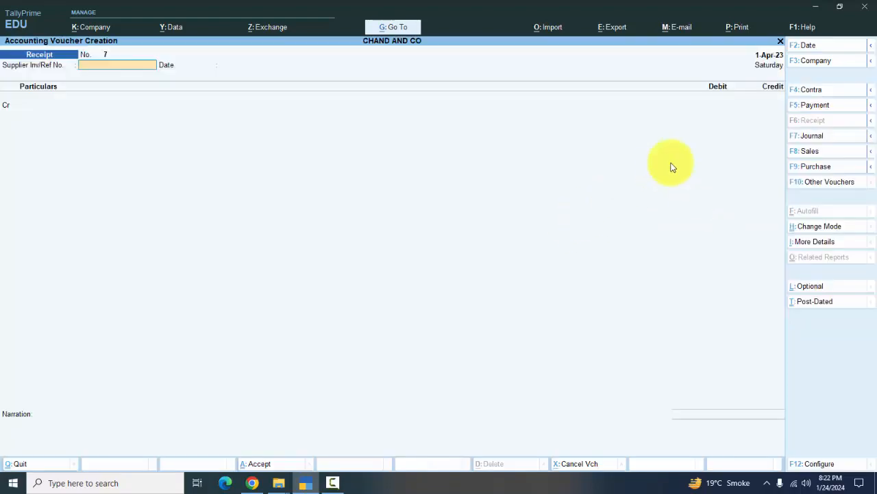
{"action": "left_click", "coordinate": [846, 227]}
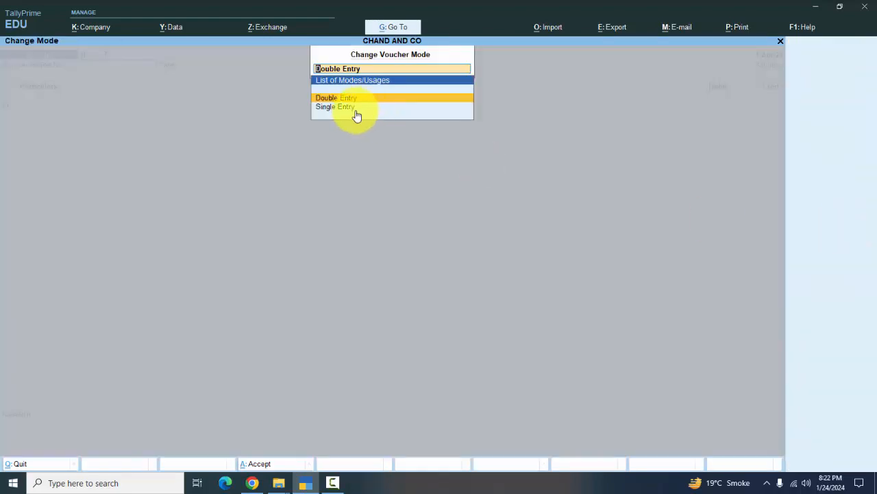
{"action": "left_click", "coordinate": [354, 108]}
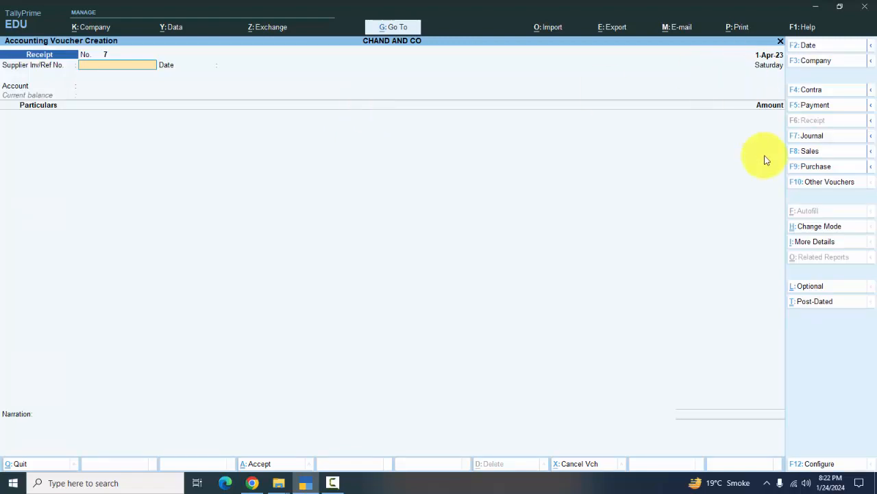
Set the receipt voucher back to Double Entry mode and quit it without recording any entry
{"action": "left_click", "coordinate": [834, 229]}
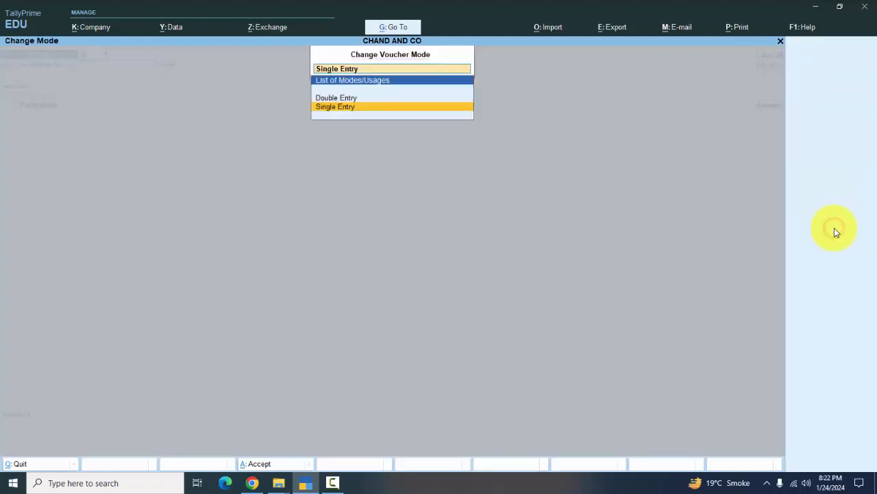
{"action": "left_click", "coordinate": [335, 98]}
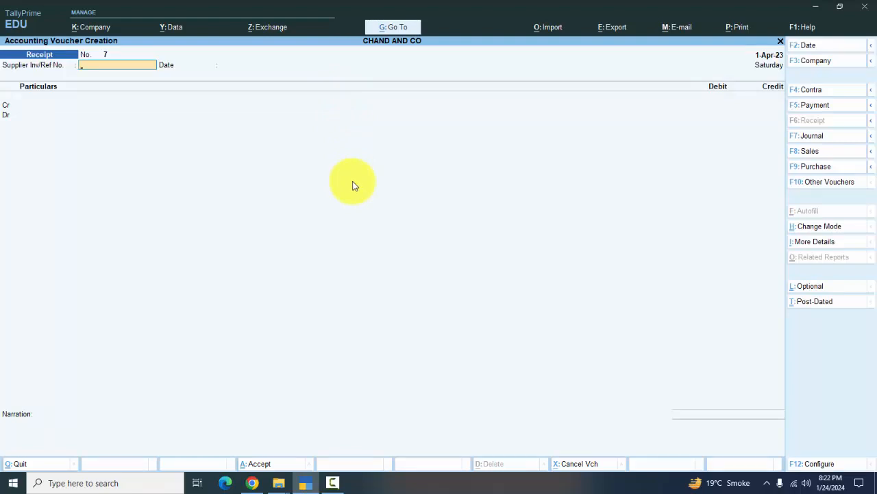
{"action": "key", "text": "Return"}
{"action": "key", "text": "Return"}
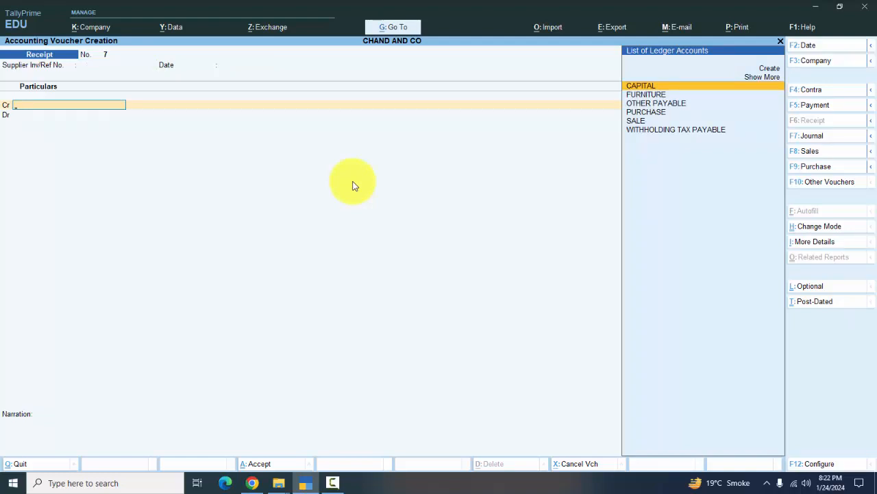
{"action": "key", "text": "Escape"}
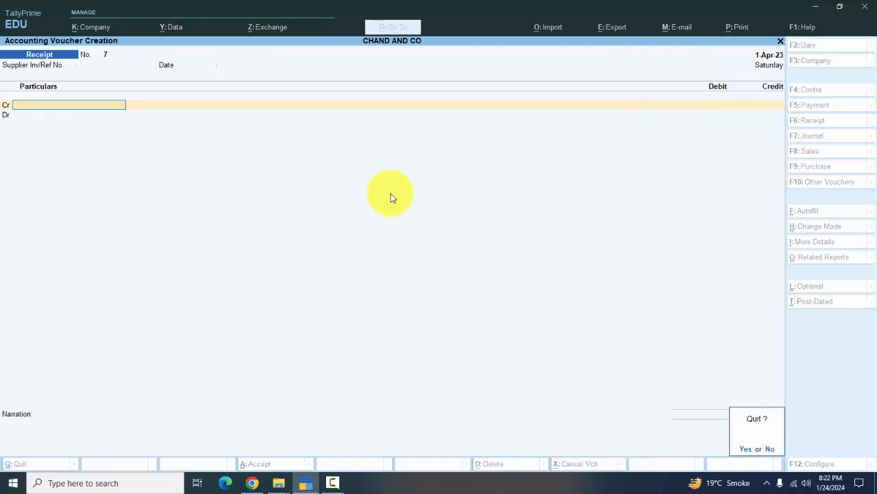
{"action": "key", "text": "y"}
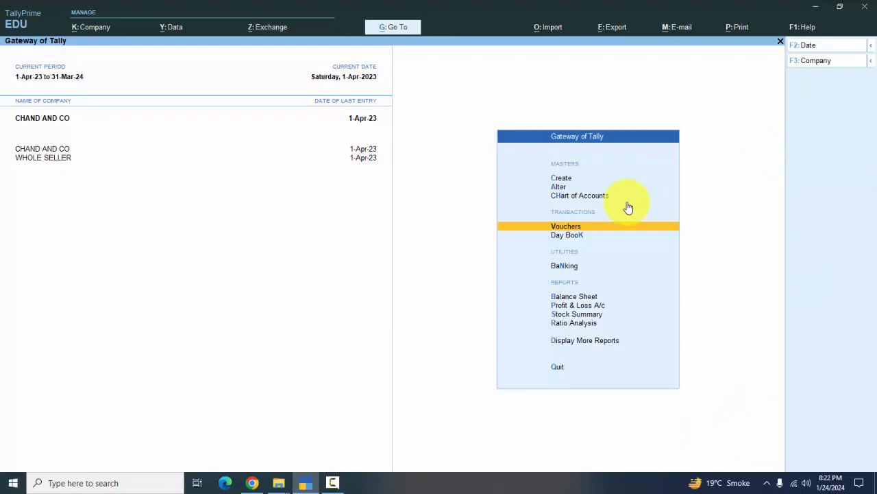
Open a new payment voucher for CHAND AND CO and switch it to Single Entry mode
{"action": "left_click", "coordinate": [579, 228]}
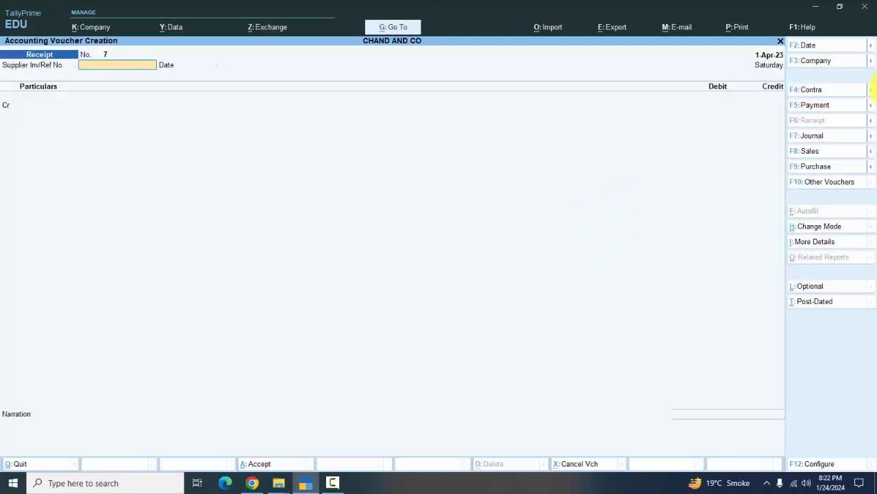
{"action": "left_click", "coordinate": [816, 105]}
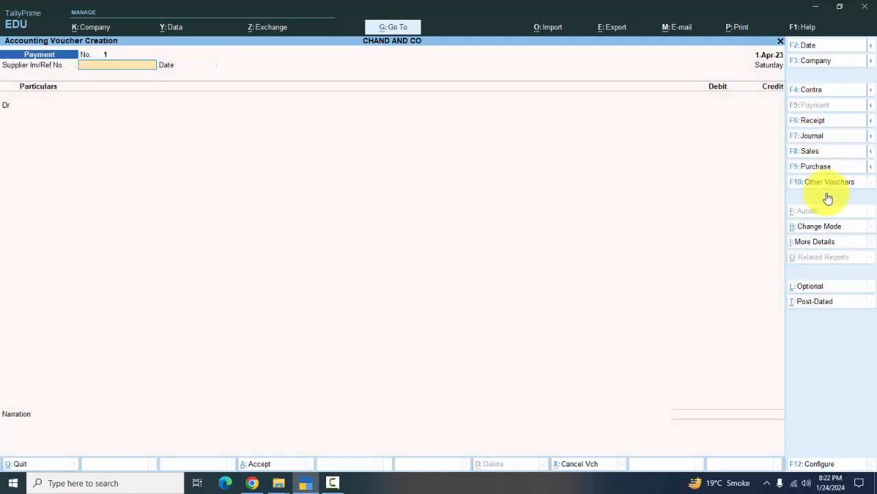
{"action": "left_click", "coordinate": [817, 227]}
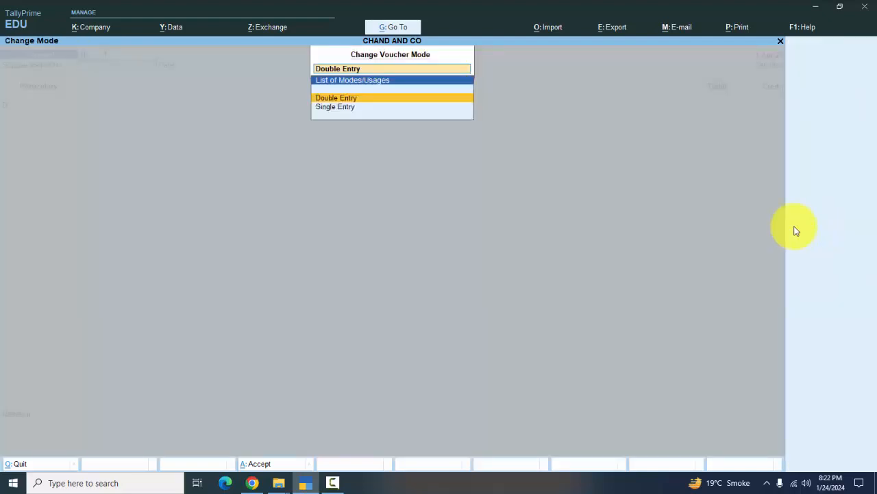
{"action": "left_click", "coordinate": [365, 107]}
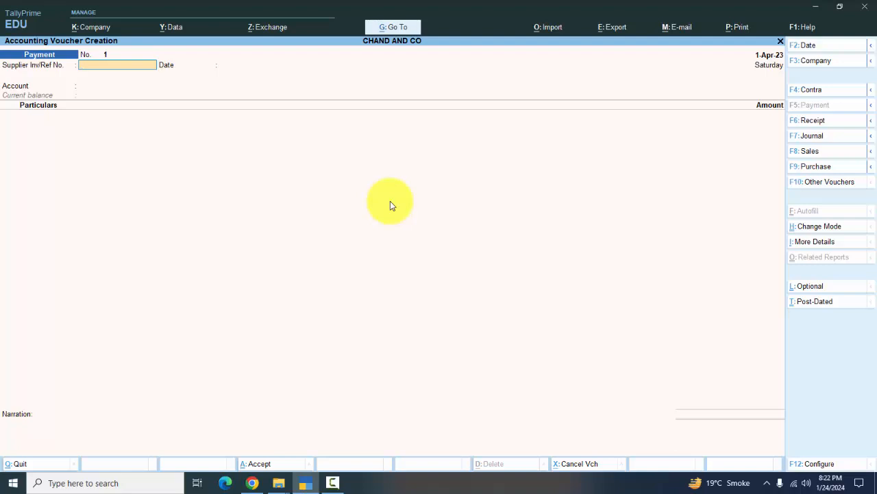
Record a payment of 10,000 for FURNITURE from the Cash account, leaving reference and narration blank, and accept the voucher
{"action": "key", "text": "Return"}
{"action": "key", "text": "Return"}
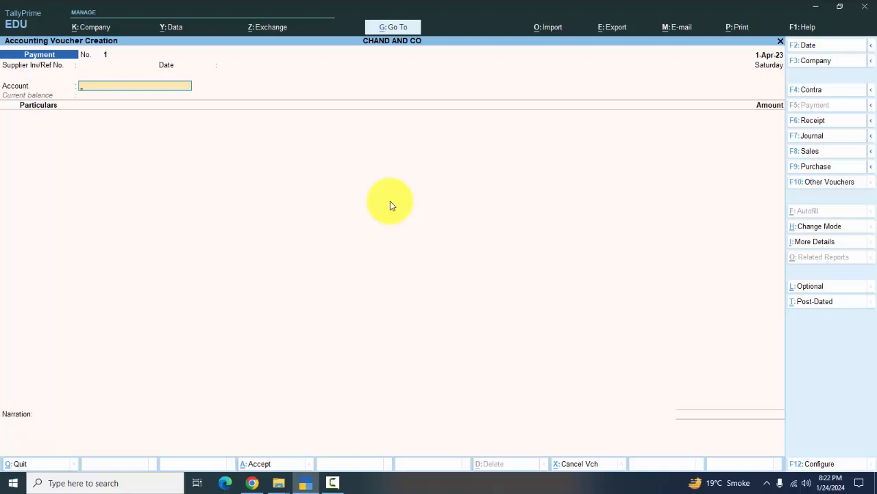
{"action": "type", "text": "C"}
{"action": "key", "text": "Return"}
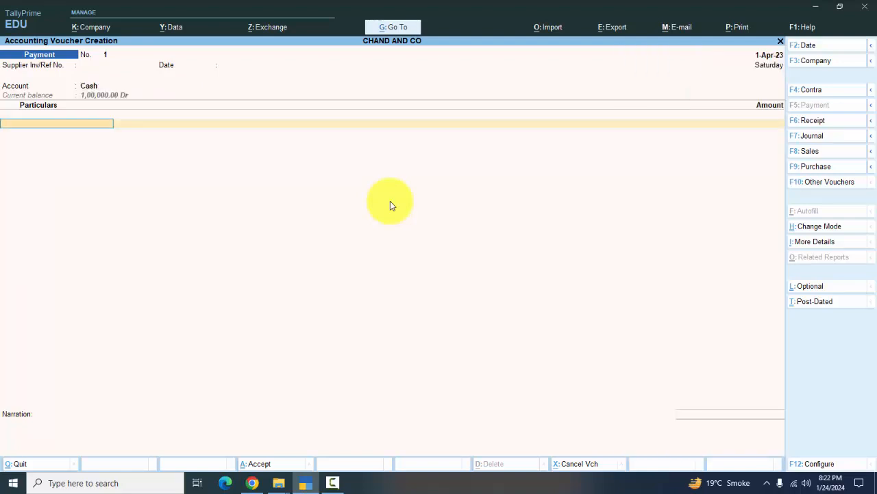
{"action": "type", "text": "F"}
{"action": "key", "text": "Return"}
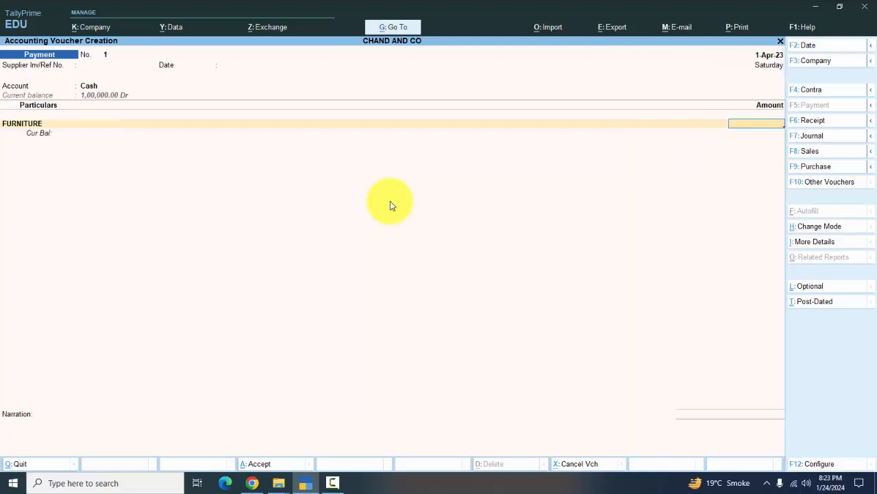
{"action": "type", "text": "10000"}
{"action": "key", "text": "Return"}
{"action": "key", "text": "Return"}
{"action": "key", "text": "Return"}
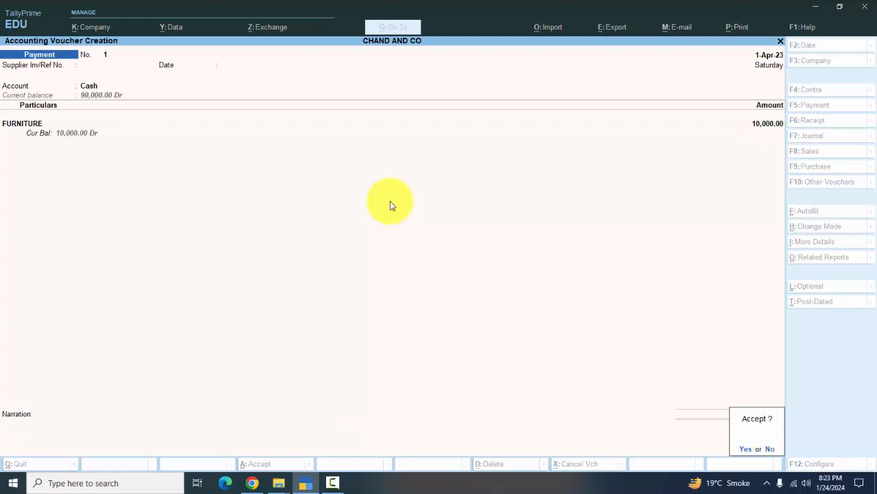
{"action": "key", "text": "y"}
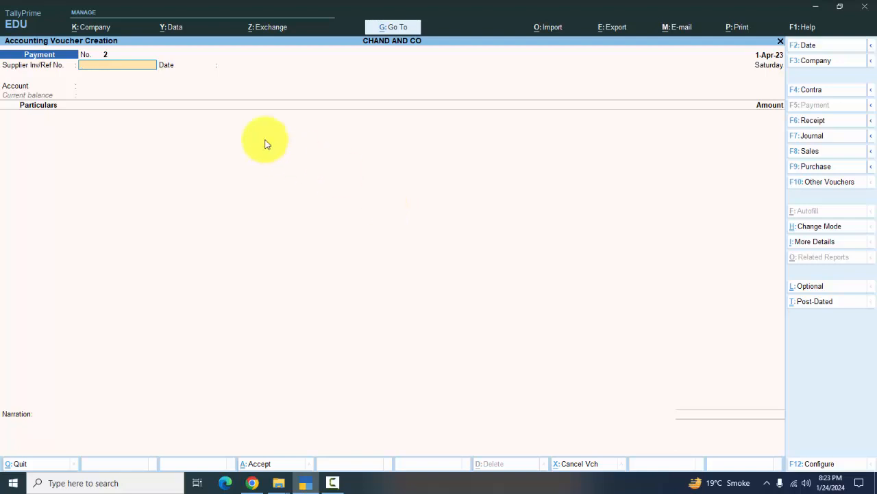
Switch the next payment voucher to Double Entry mode and debit FURNITURE with 5,000
{"action": "left_click", "coordinate": [837, 228]}
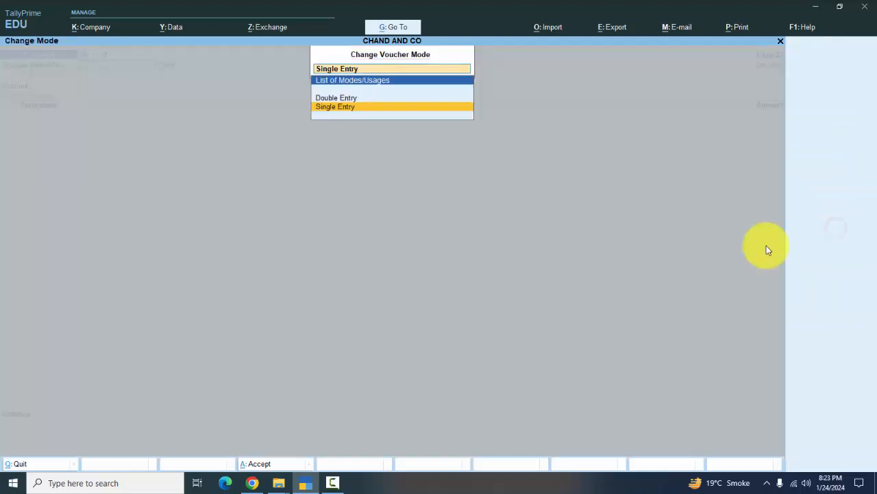
{"action": "left_click", "coordinate": [341, 98]}
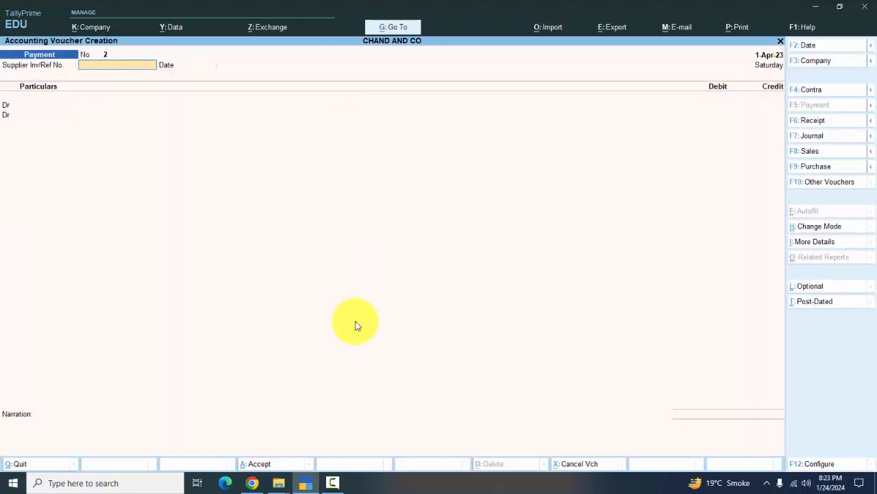
{"action": "key", "text": "Return"}
{"action": "key", "text": "Return"}
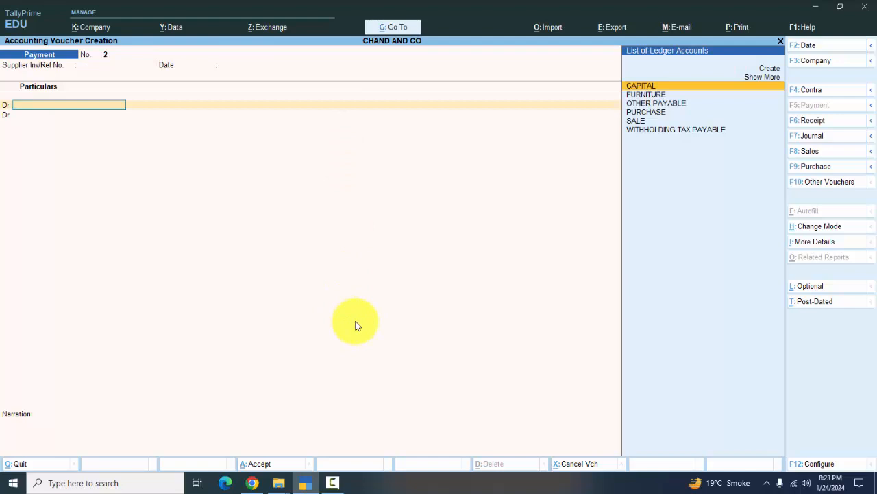
{"action": "left_click", "coordinate": [660, 95]}
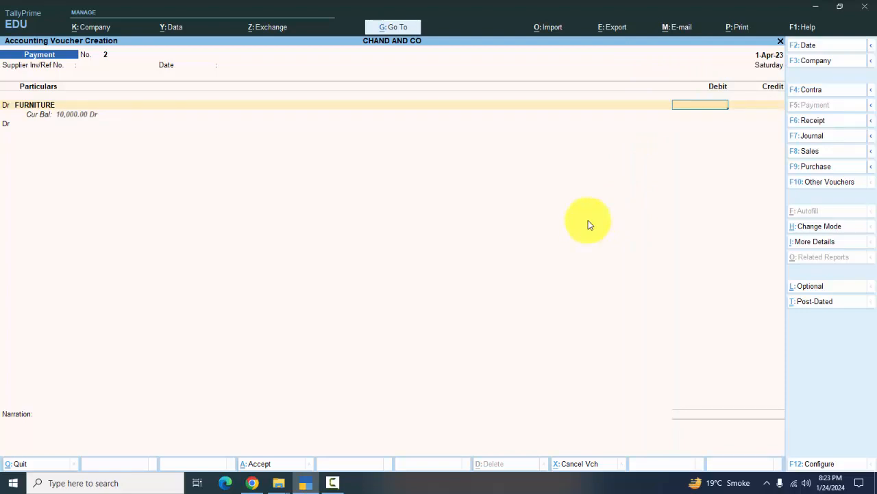
{"action": "type", "text": "5000"}
{"action": "key", "text": "Return"}
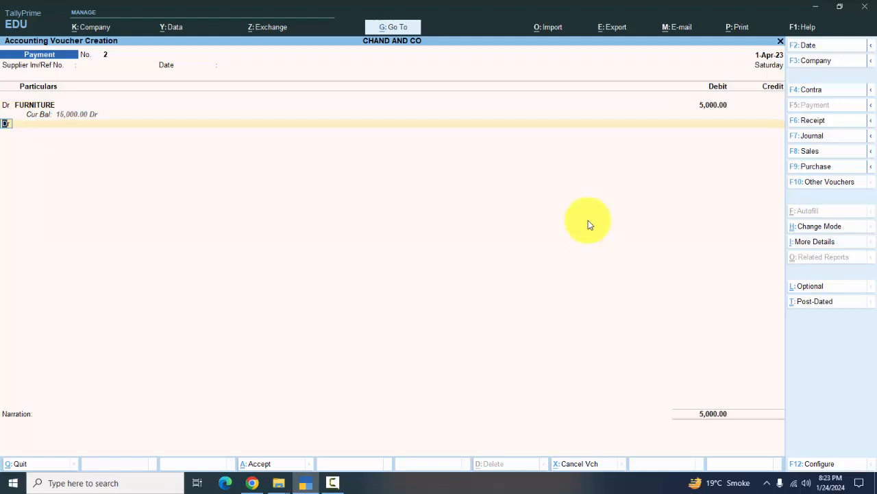
Credit Cash with 5,000 on the second line and accept the payment voucher without a narration
{"action": "type", "text": "Cr"}
{"action": "key", "text": "Return"}
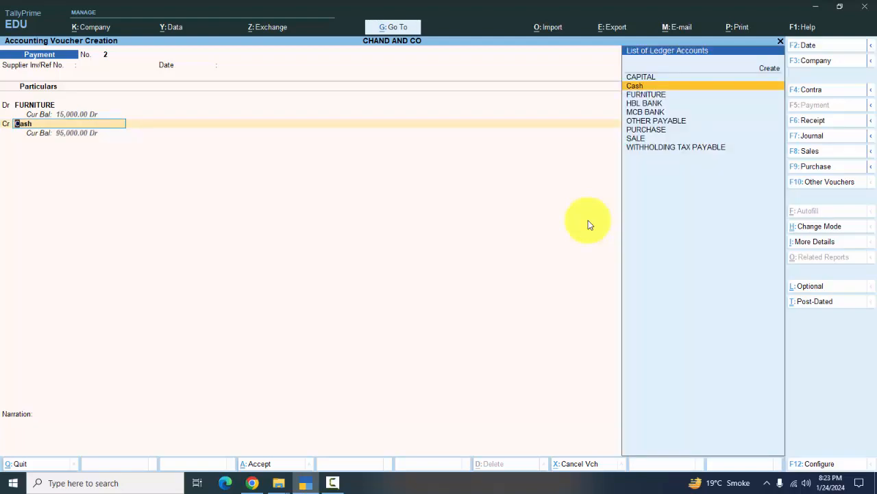
{"action": "key", "text": "Return"}
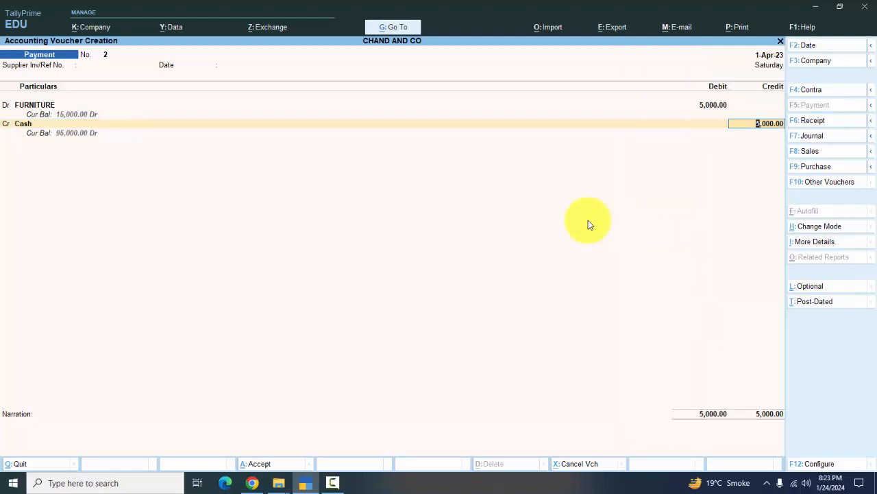
{"action": "key", "text": "Return"}
{"action": "key", "text": "Return"}
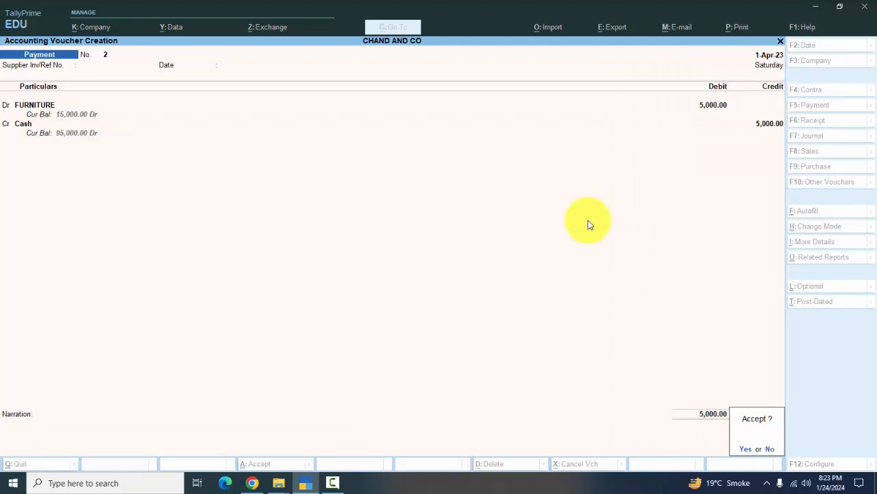
{"action": "key", "text": "Return"}
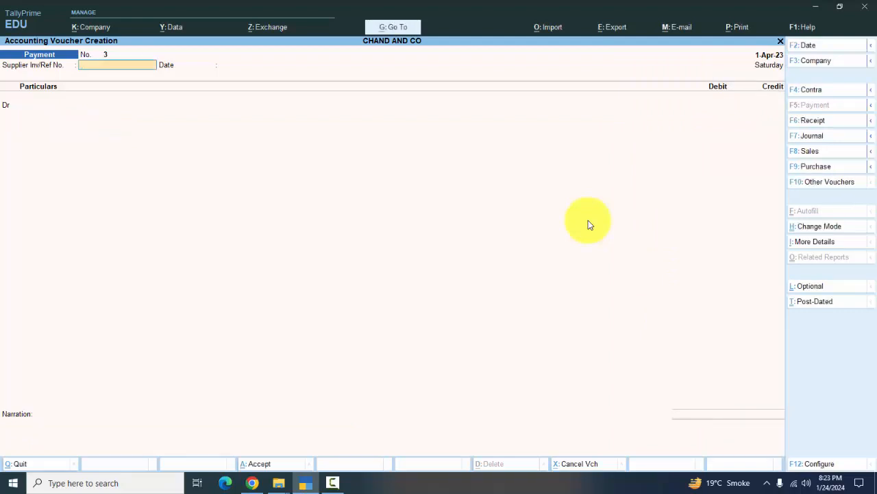
Quit payment voucher creation and display the trial balance of CHAND AND CO in ledger-wise view
{"action": "key", "text": "Escape"}
{"action": "key", "text": "Return"}
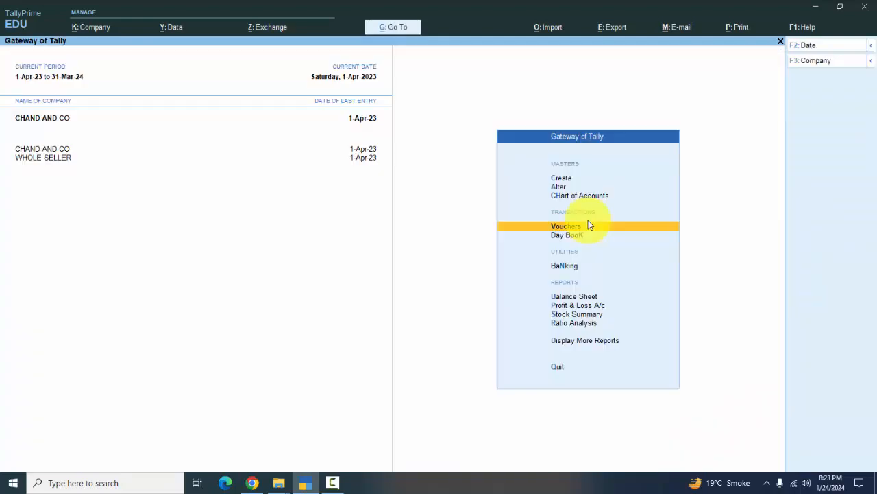
{"action": "left_click", "coordinate": [605, 342]}
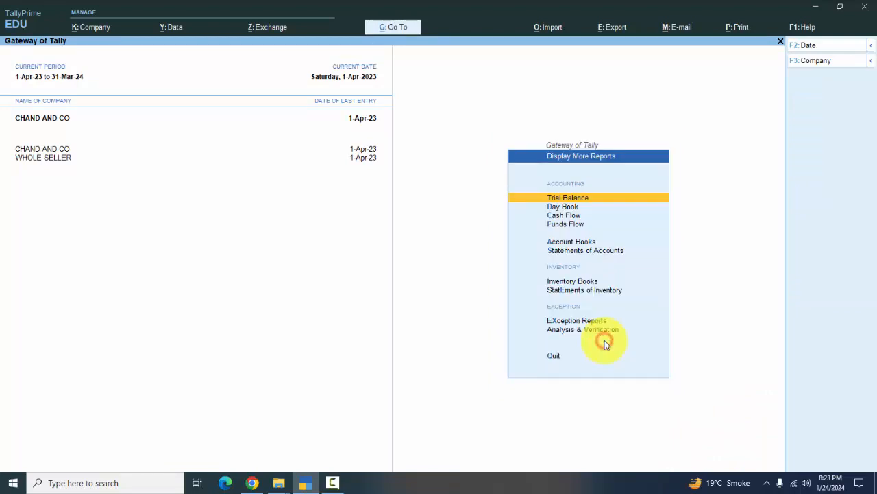
{"action": "left_click", "coordinate": [598, 200]}
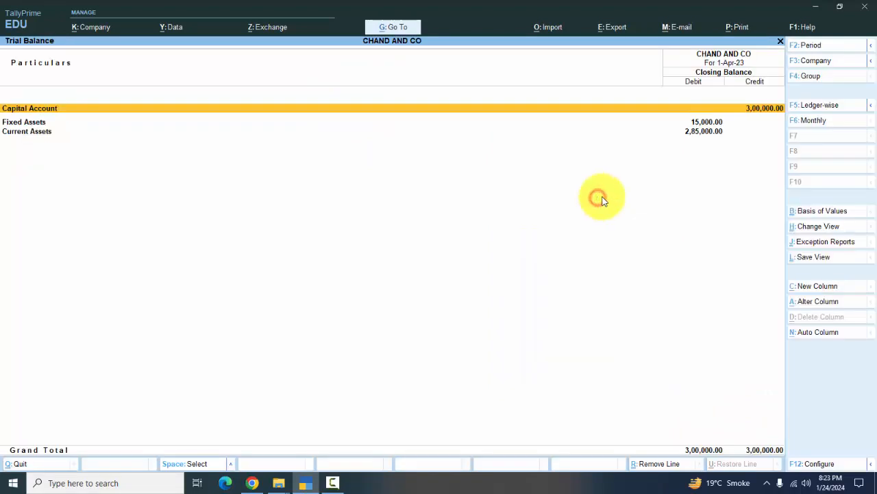
{"action": "left_click", "coordinate": [819, 107]}
Examine the closing balances of Cash, FURNITURE, HBL BANK and MCB BANK in the trial balance
{"action": "key", "text": "Down"}
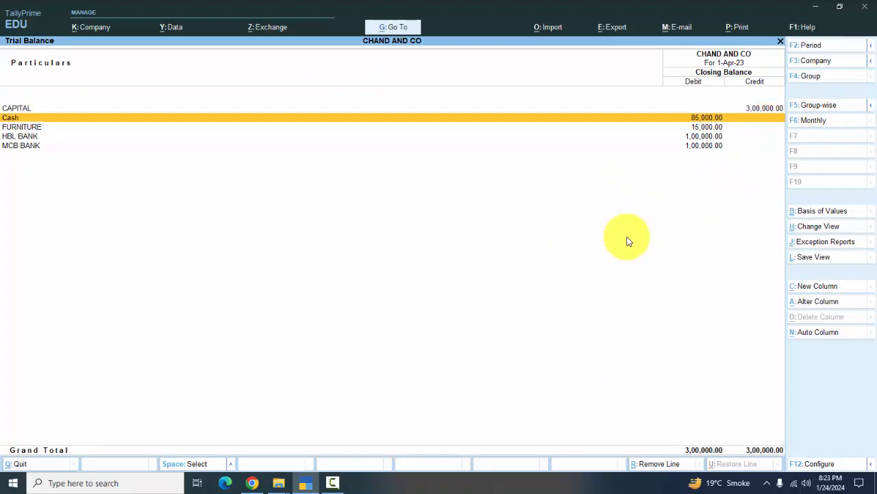
{"action": "key", "text": "Down"}
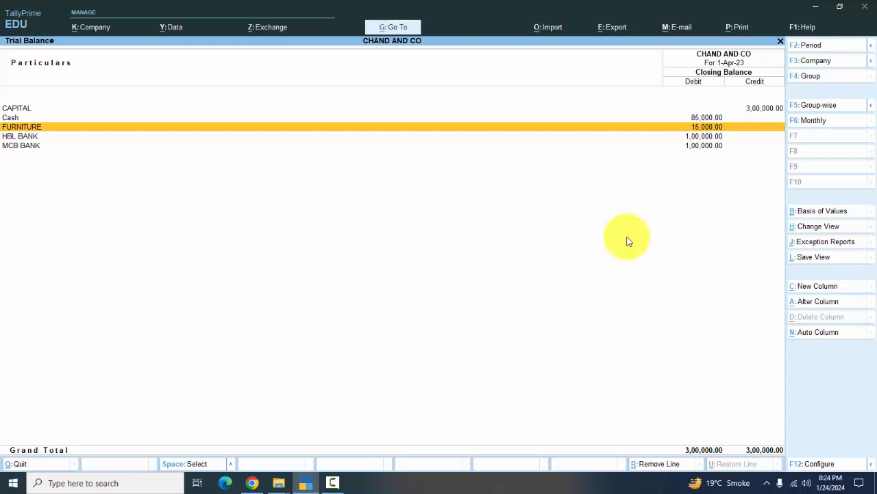
{"action": "key", "text": "Down"}
{"action": "key", "text": "Up"}
{"action": "key", "text": "Up"}
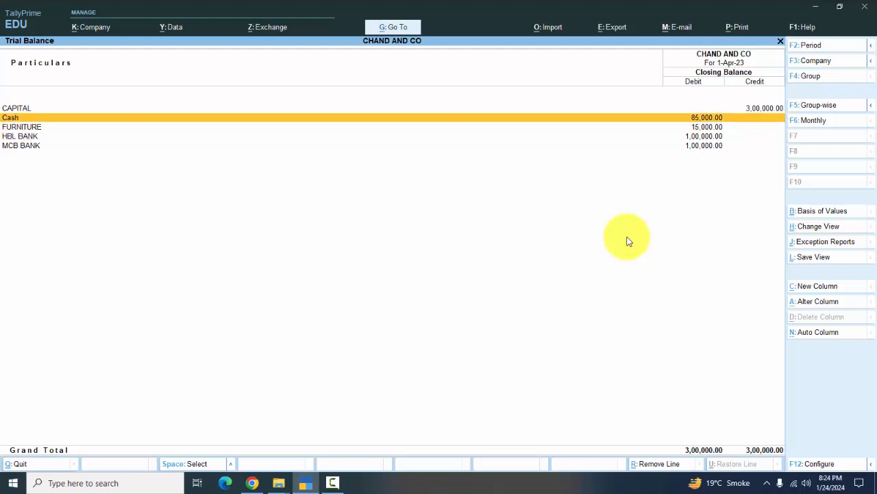
{"action": "key", "text": "Down"}
{"action": "key", "text": "Down"}
{"action": "key", "text": "Down"}
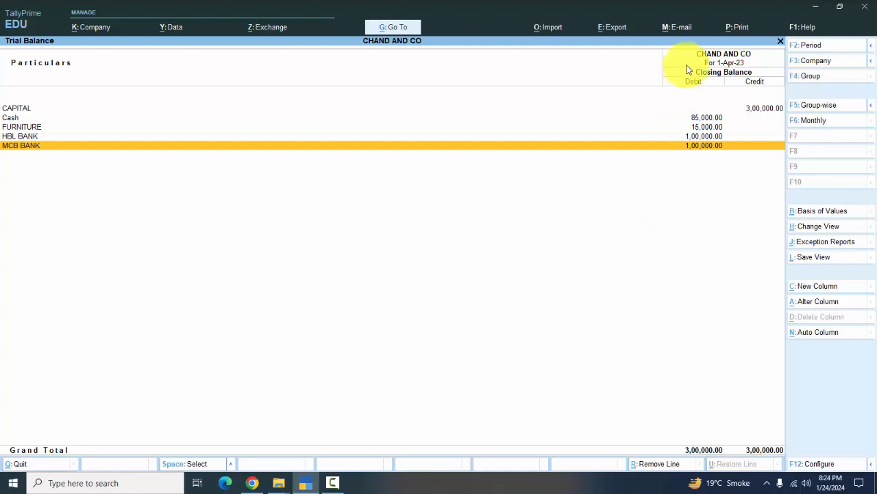
Export the current trial balance to the local drive as the Excel file TrialBal.xlsx and maximize the workbook in Excel
{"action": "left_click", "coordinate": [619, 29]}
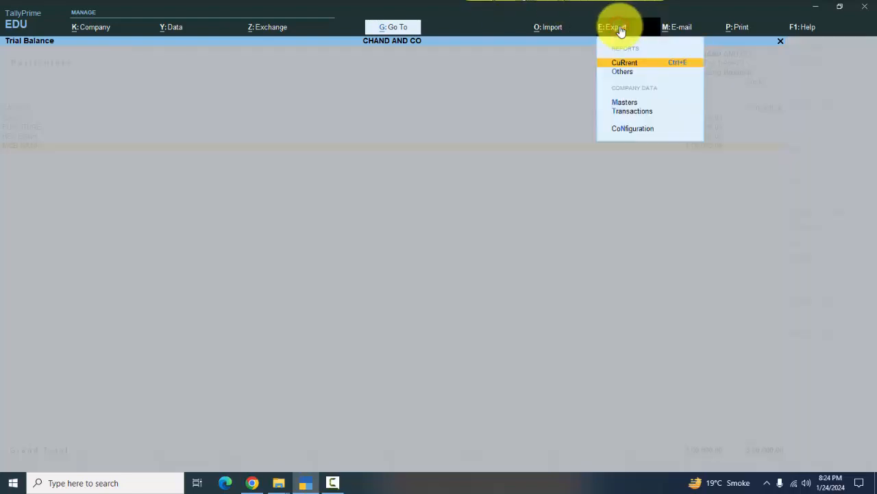
{"action": "left_click", "coordinate": [642, 68]}
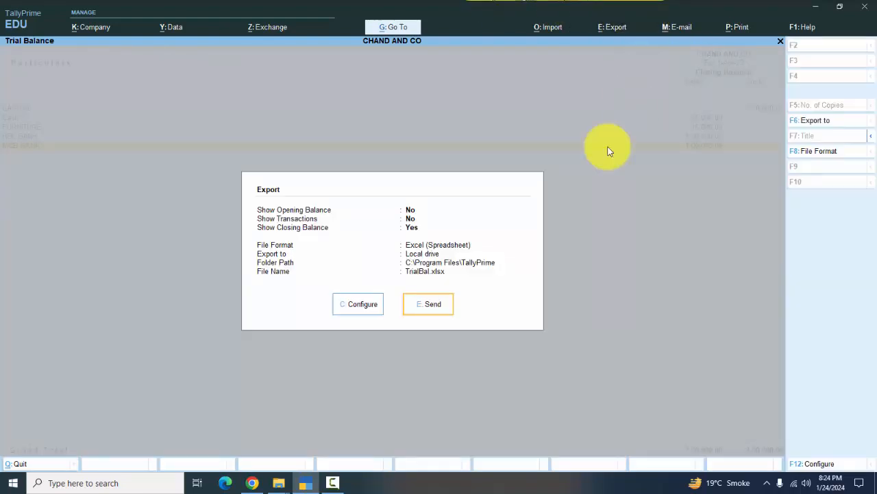
{"action": "left_click", "coordinate": [437, 304]}
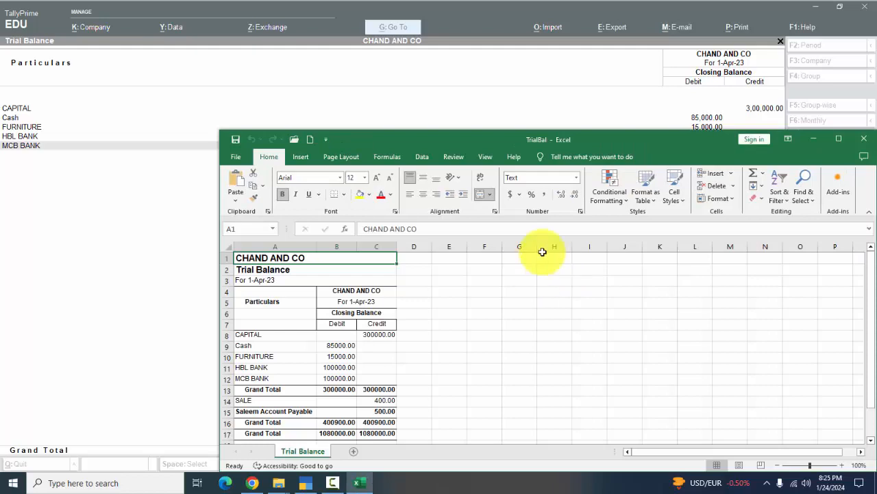
{"action": "left_click", "coordinate": [835, 140]}
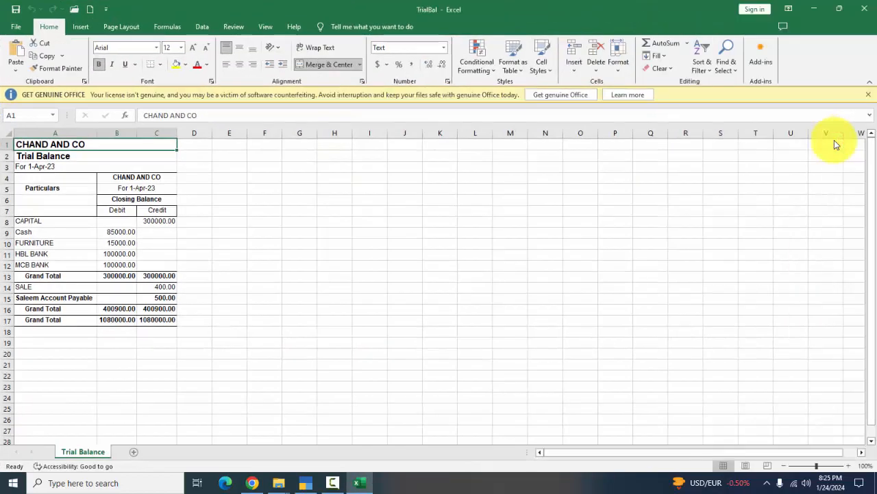